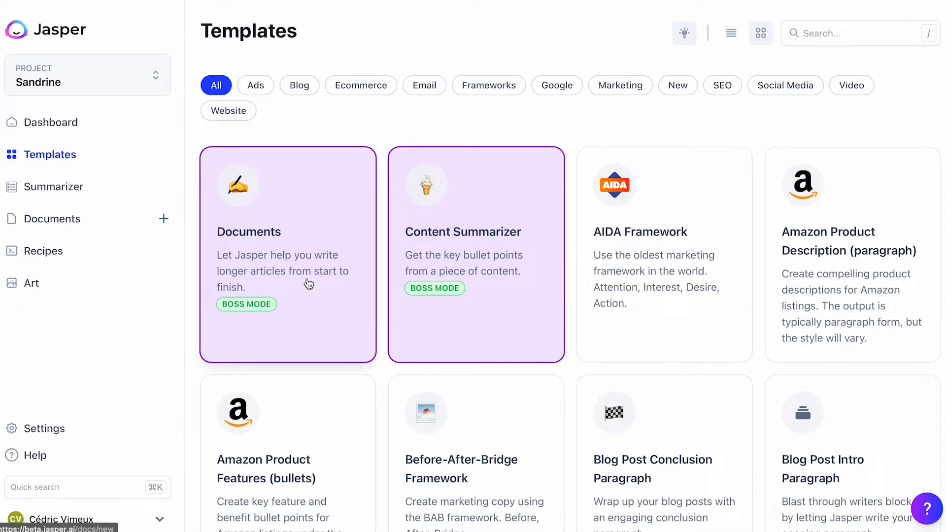
- Create a new document with the Blog post starter and set its language to French
left_click(299, 267)
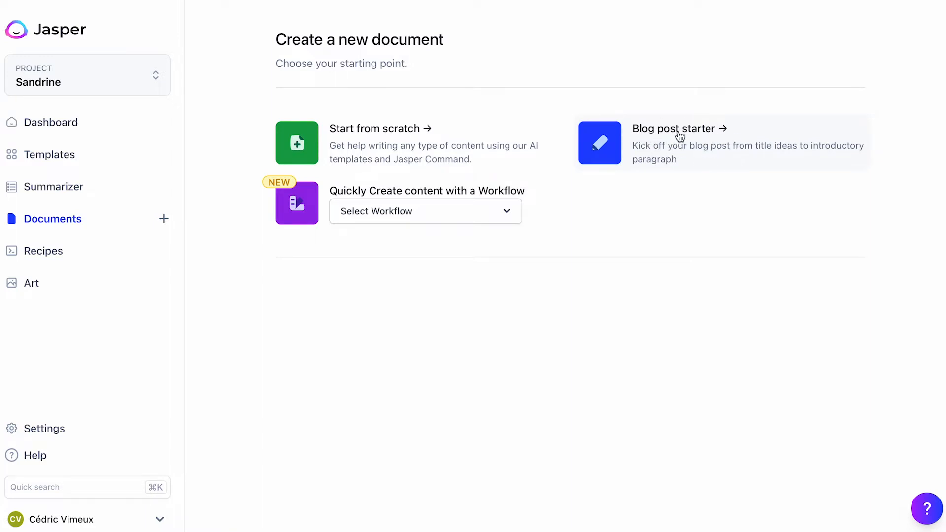
left_click(679, 150)
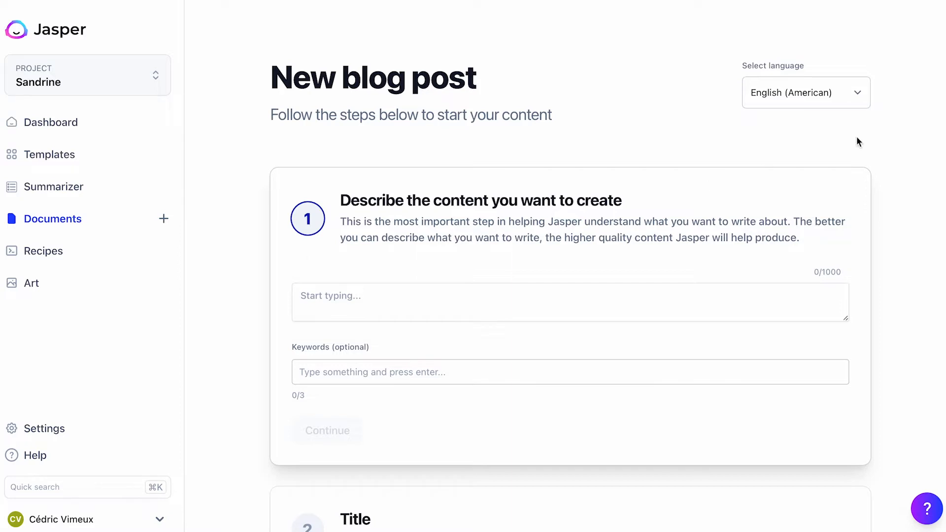
left_click(855, 94)
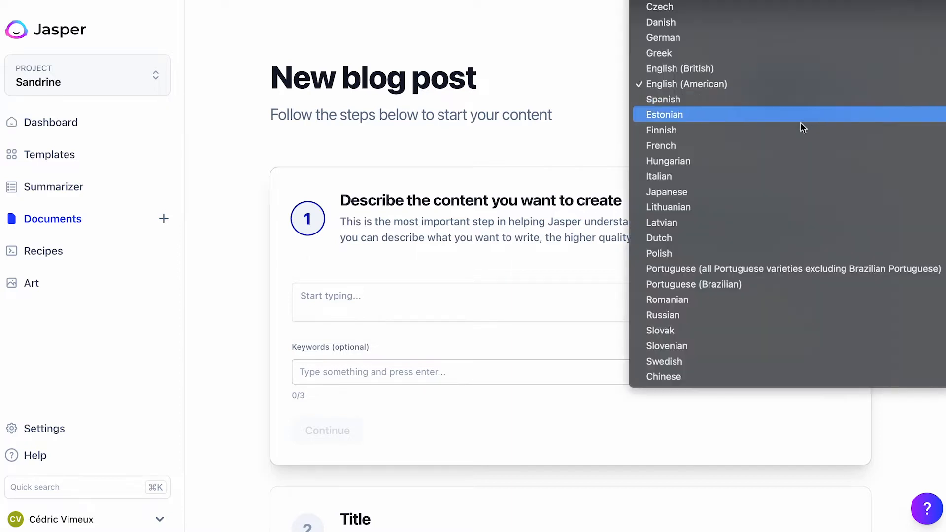
left_click(774, 149)
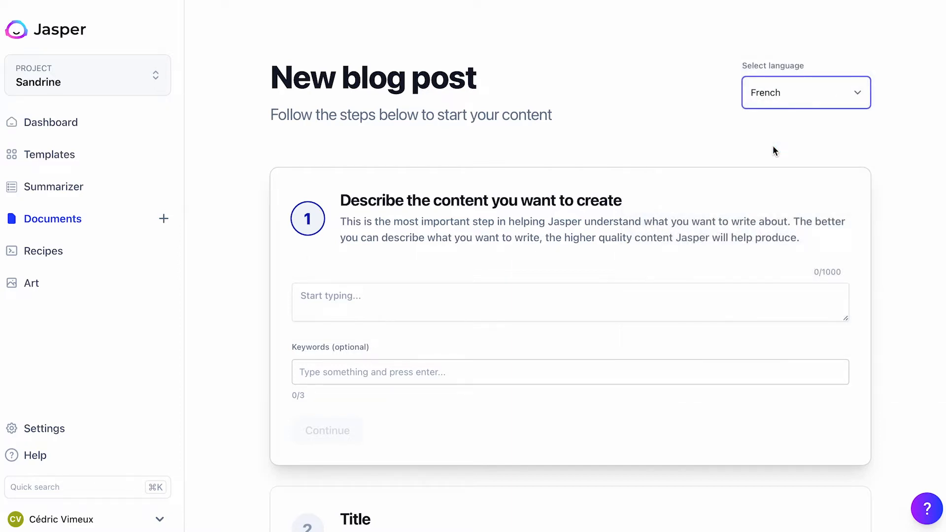
- Describe the content to create as "5 choses à faire quand on visite Venise en amoureux"
left_click(425, 304)
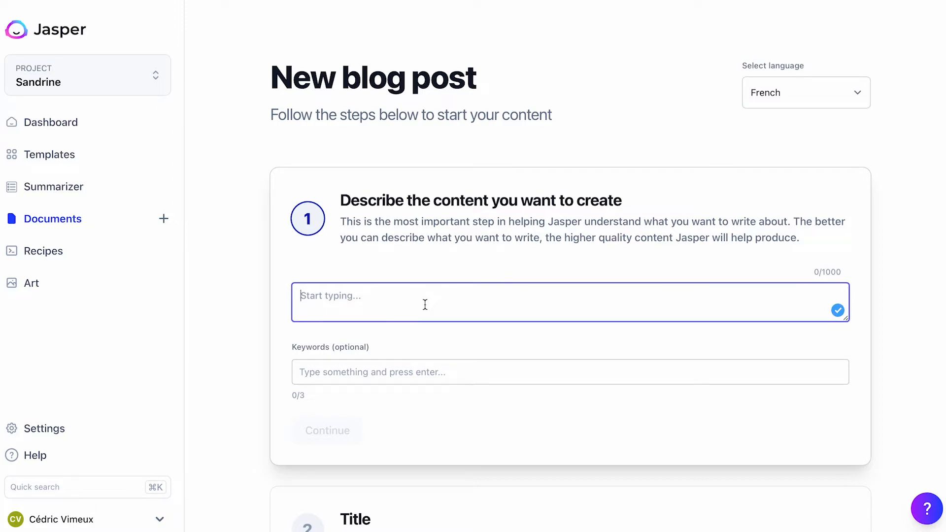
type("Que vis")
key("BackSpace")
key("BackSpace")
key("BackSpace")
key("BackSpace")
key("BackSpace")
key("BackSpace")
key("BackSpace")
type("5 chos")
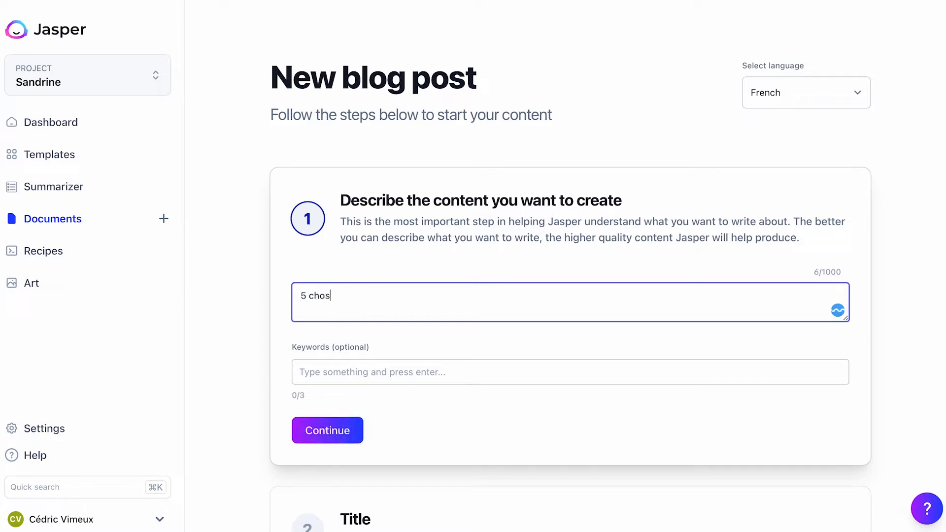
type("es à faire quand on visite ")
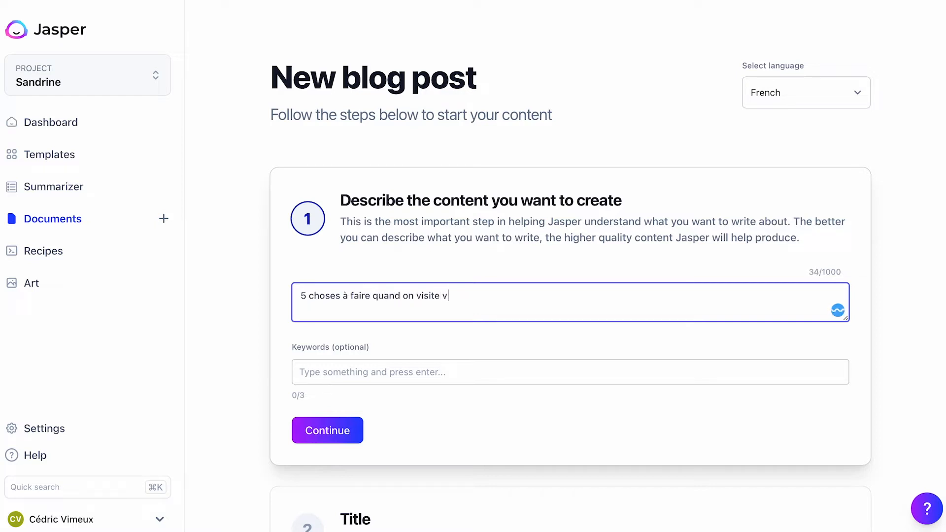
type("Venise en amoureux")
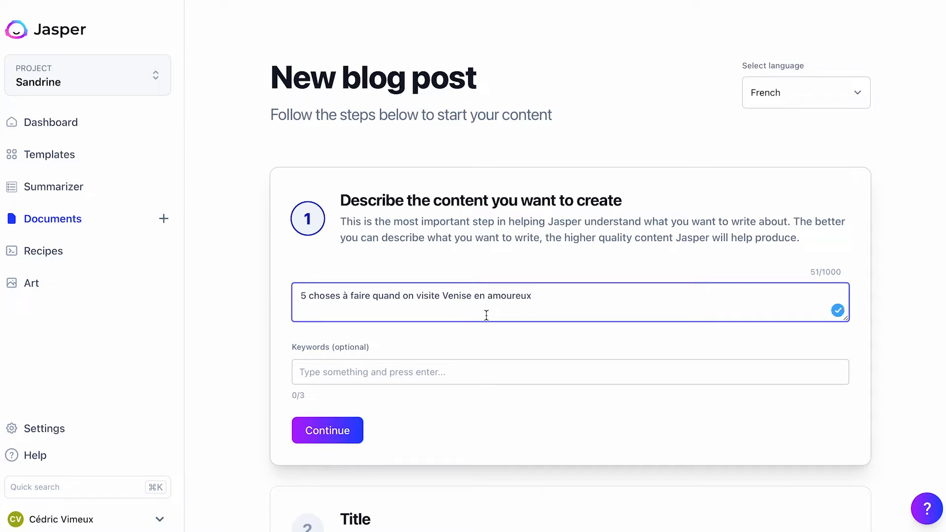
left_click_drag(532, 296, 313, 286)
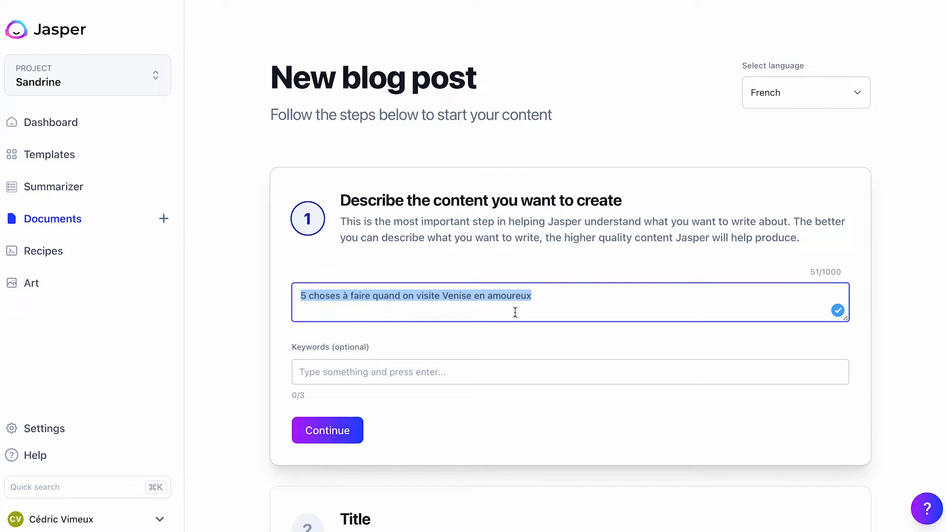
left_click(553, 303)
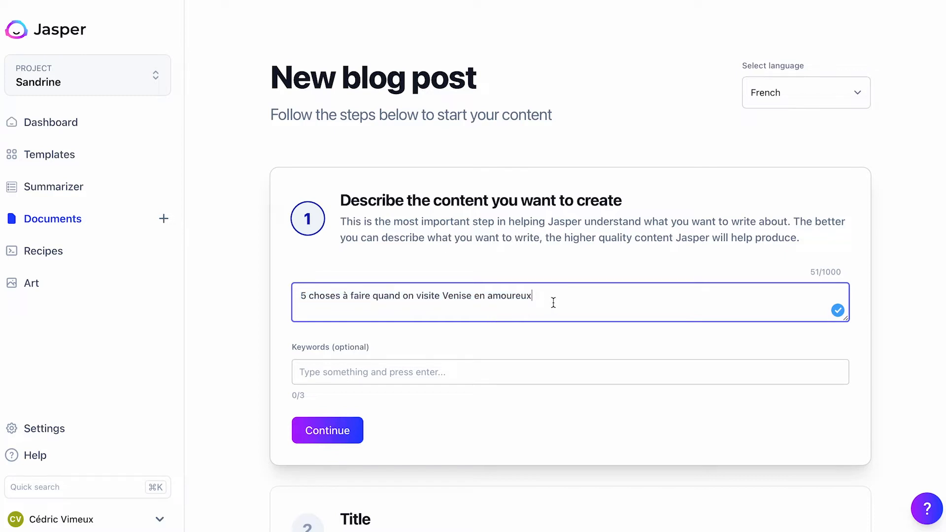
- Add the keywords "venise", "amoureux" and "visite" and continue to the title stage
left_click(350, 375)
type("venise")
key("Return")
type("amoureux")
key("Return")
type("visite")
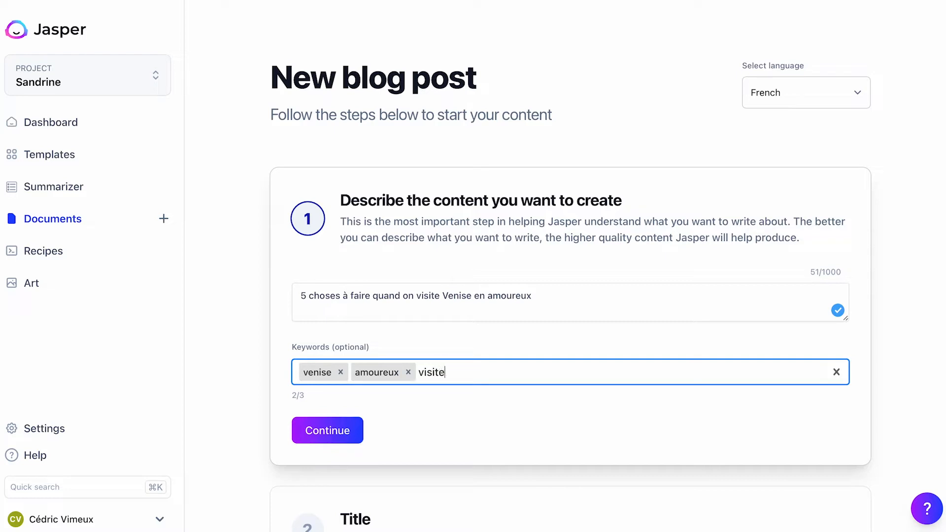
key("Return")
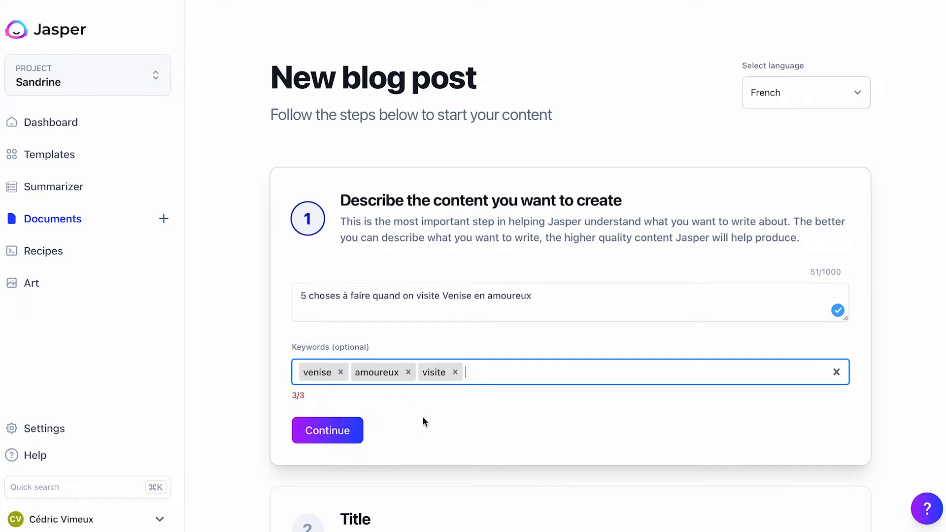
left_click(328, 432)
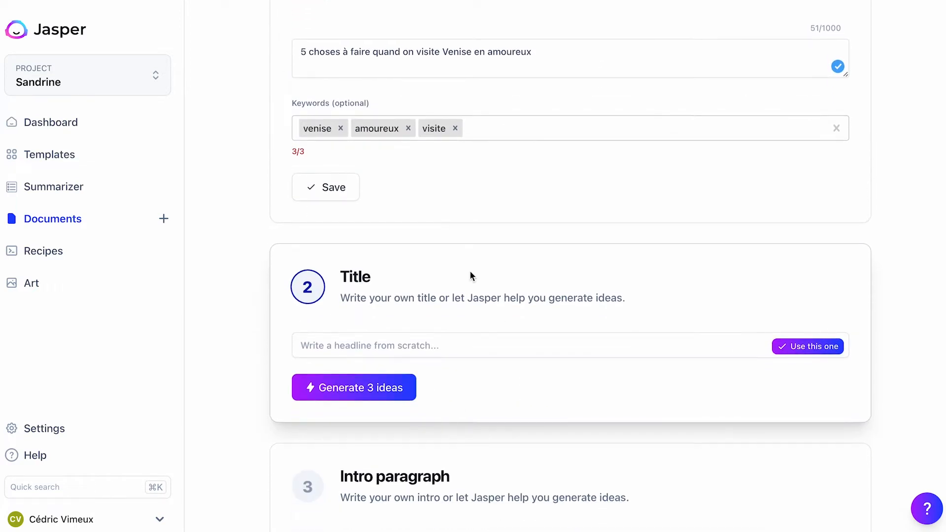
- Generate three title ideas for the blog post
scroll(470, 272, "down", 2)
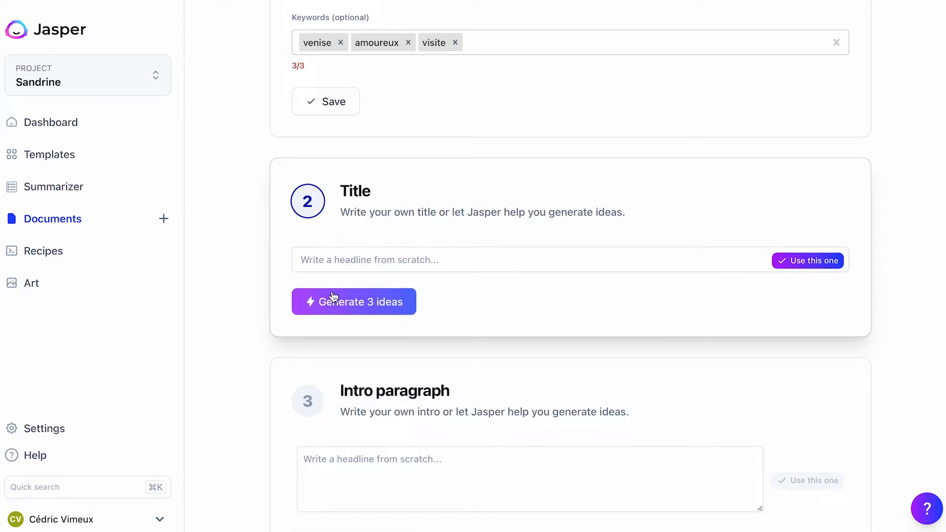
left_click(368, 304)
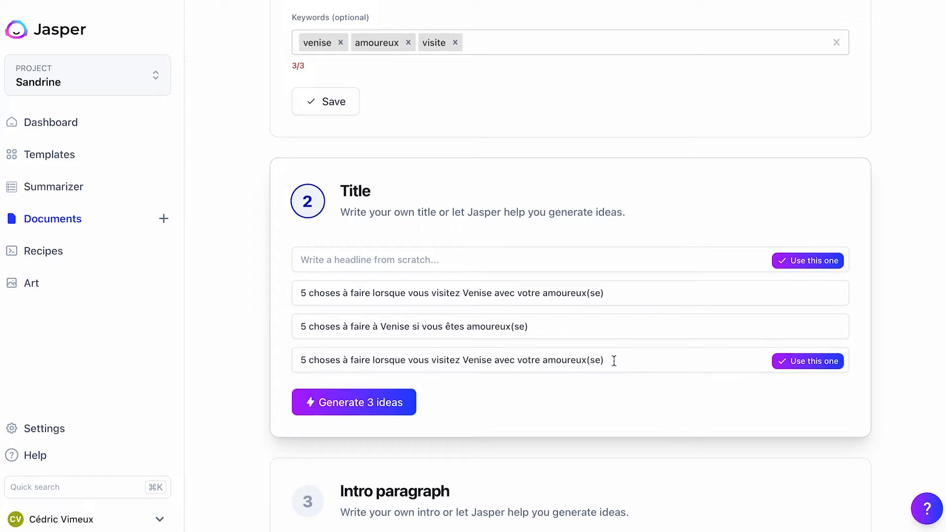
- Copy the content description "5 choses à faire quand on visite Venise en amoureux" into the custom headline and use it as the title
scroll(614, 360, "up", 3)
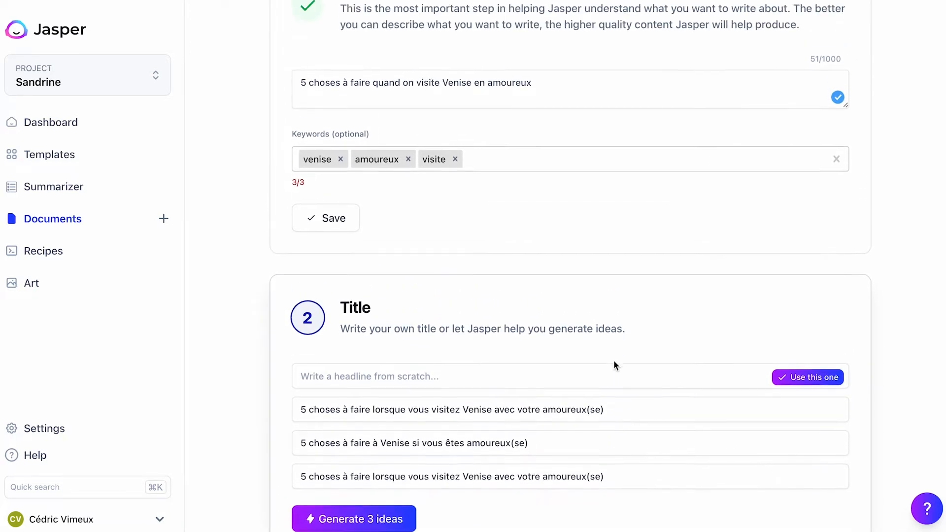
scroll(502, 114, "up", 1)
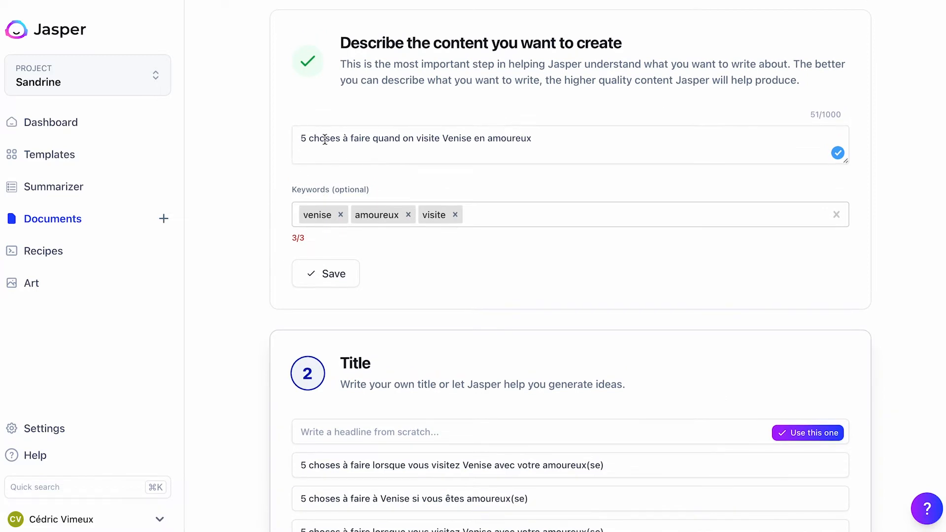
left_click_drag(302, 138, 534, 138)
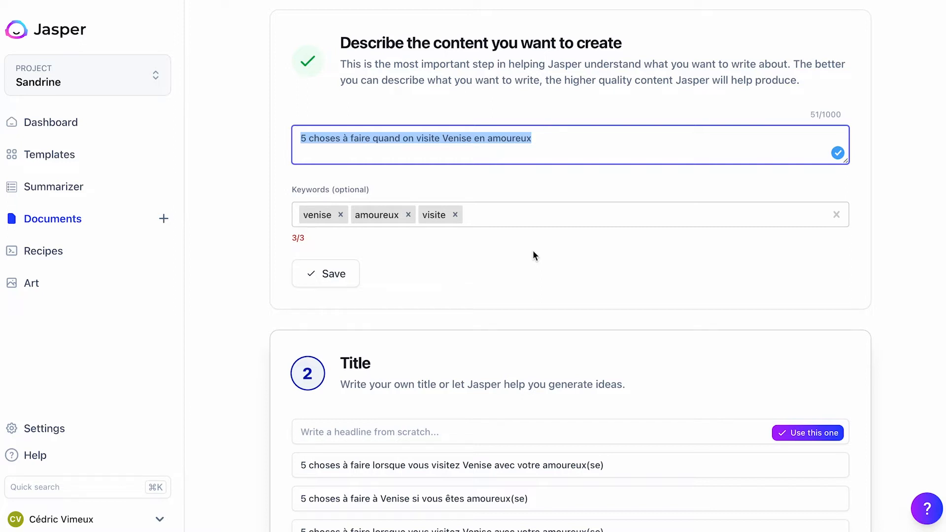
scroll(533, 252, "down", 3)
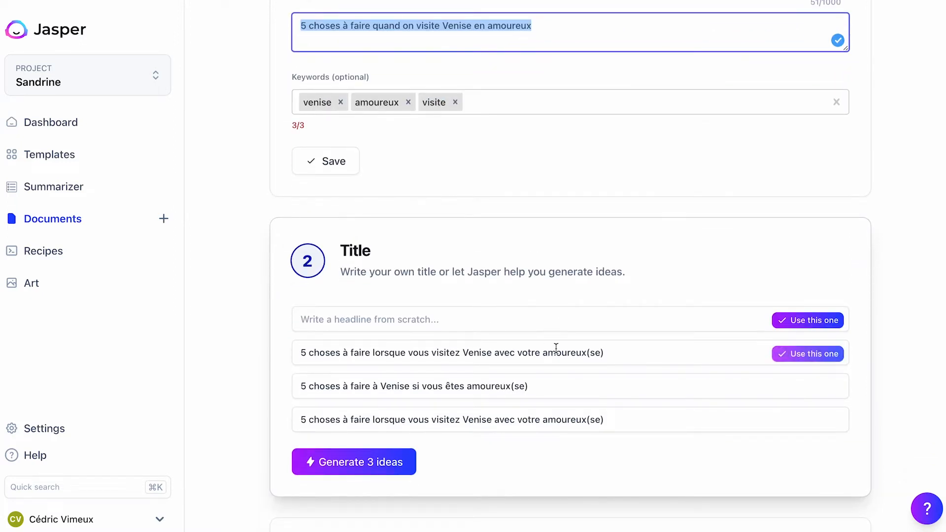
left_click(494, 323)
scroll(514, 255, "up", 2)
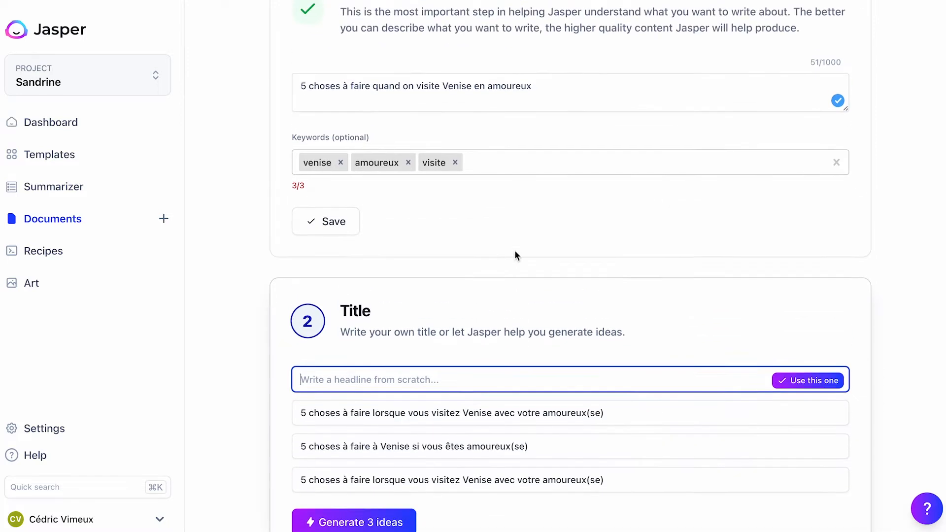
scroll(514, 255, "up", 1)
left_click_drag(546, 105, 289, 98)
key("ctrl+c")
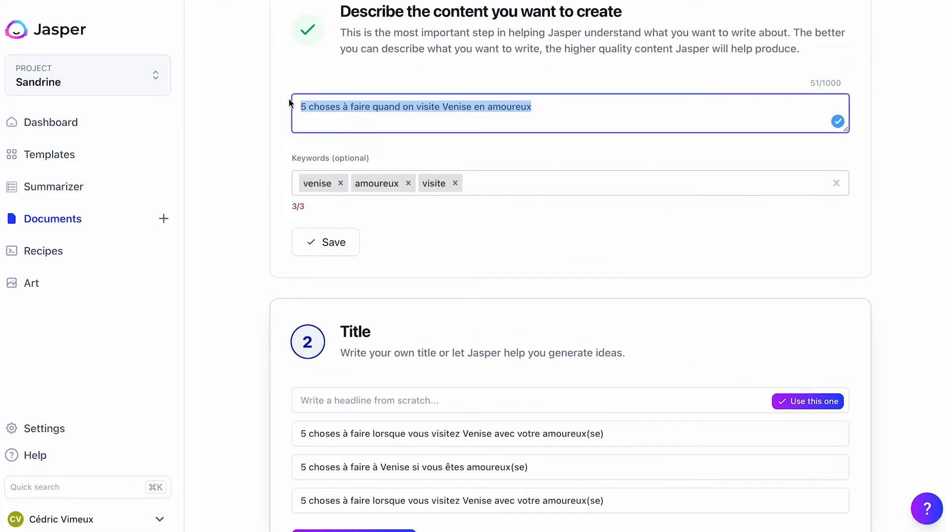
left_click(393, 397)
key("ctrl+v")
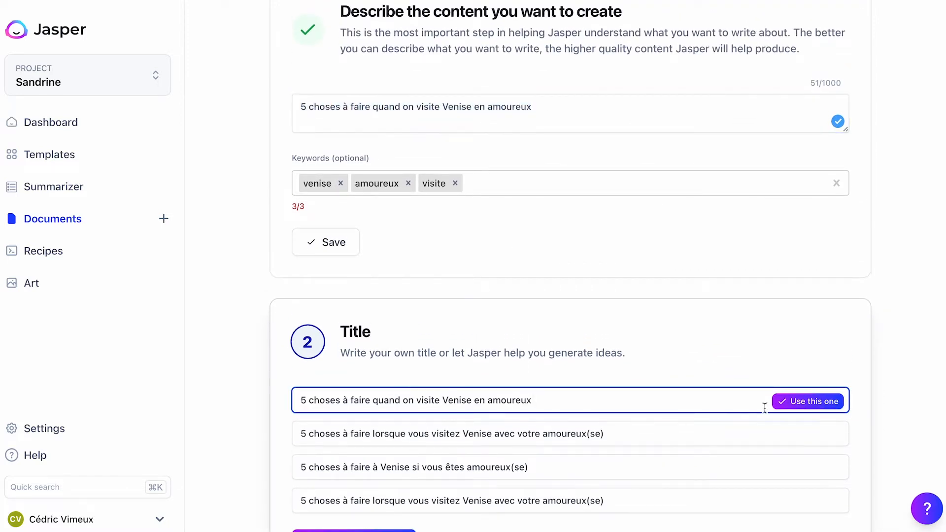
left_click(798, 402)
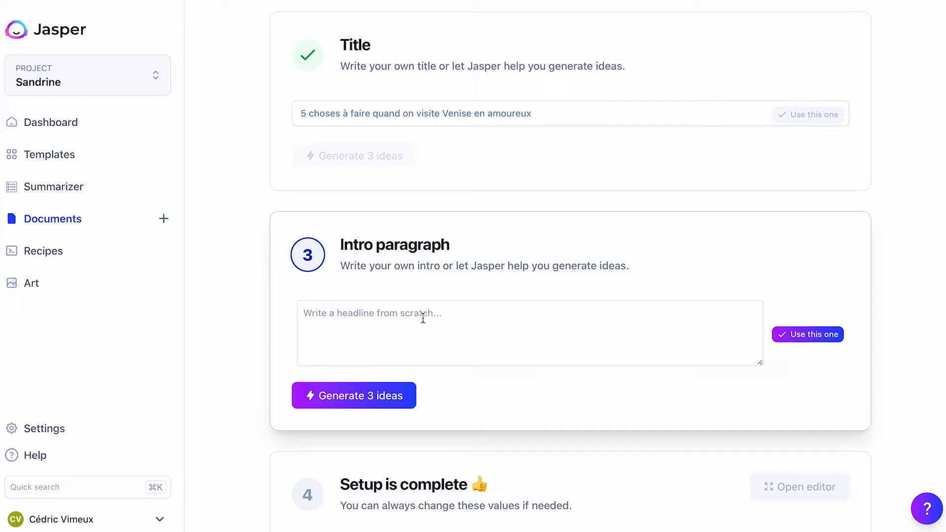
- Generate three intro paragraph ideas and use the first one, starting "Venise est une ville magnifique"
left_click(373, 396)
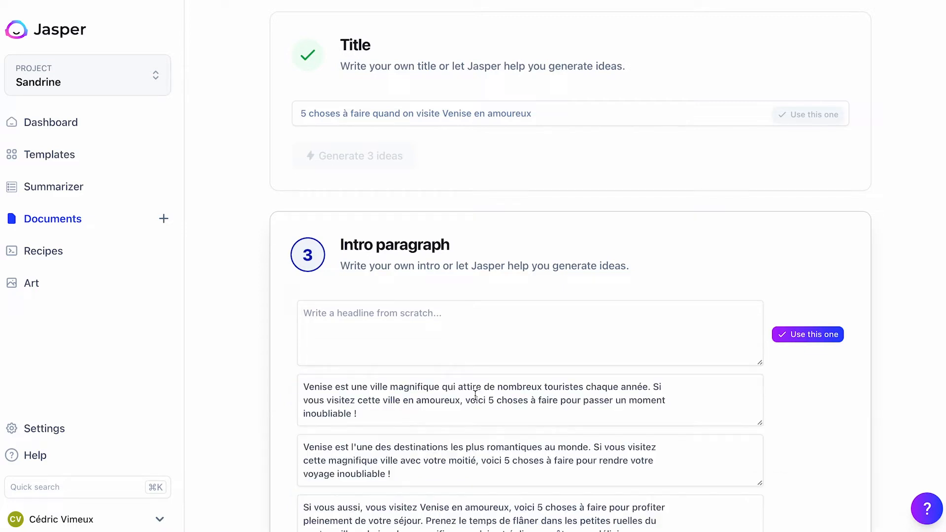
scroll(475, 394, "down", 3)
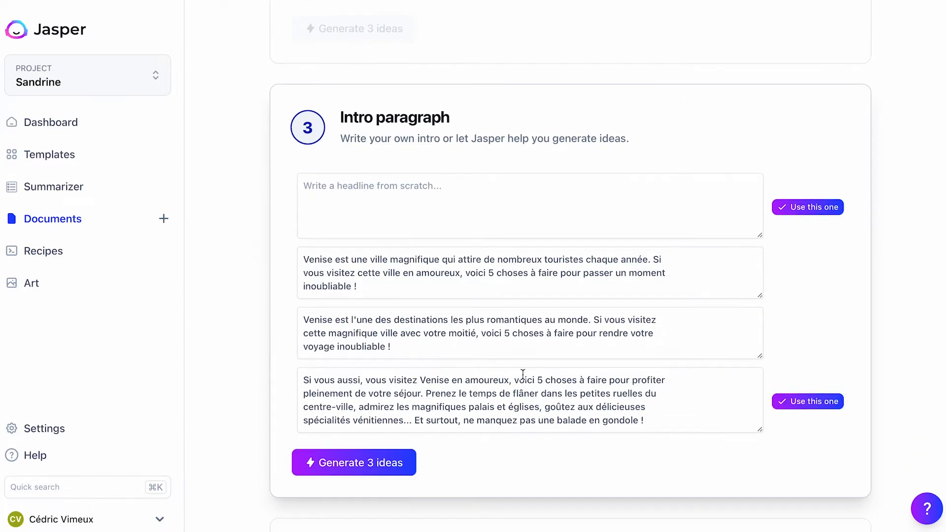
mouse_move(352, 271)
mouse_move(654, 266)
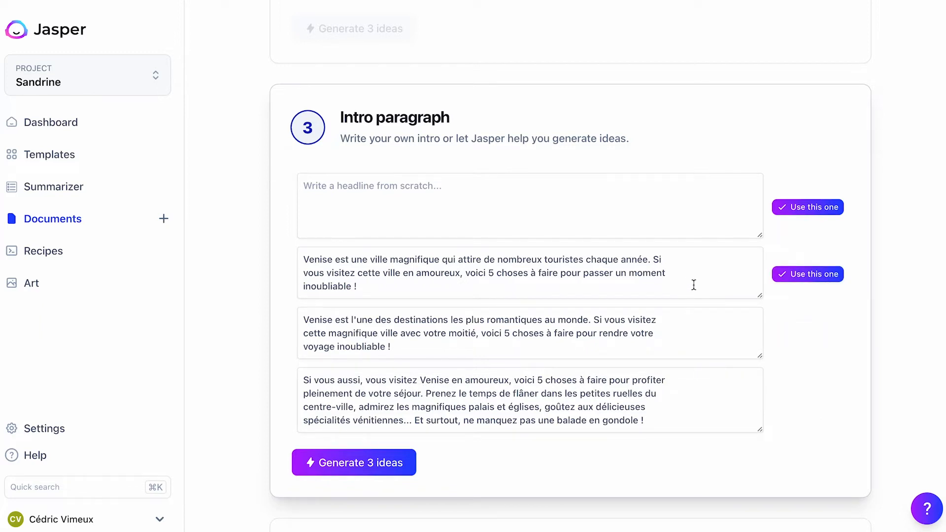
left_click(815, 274)
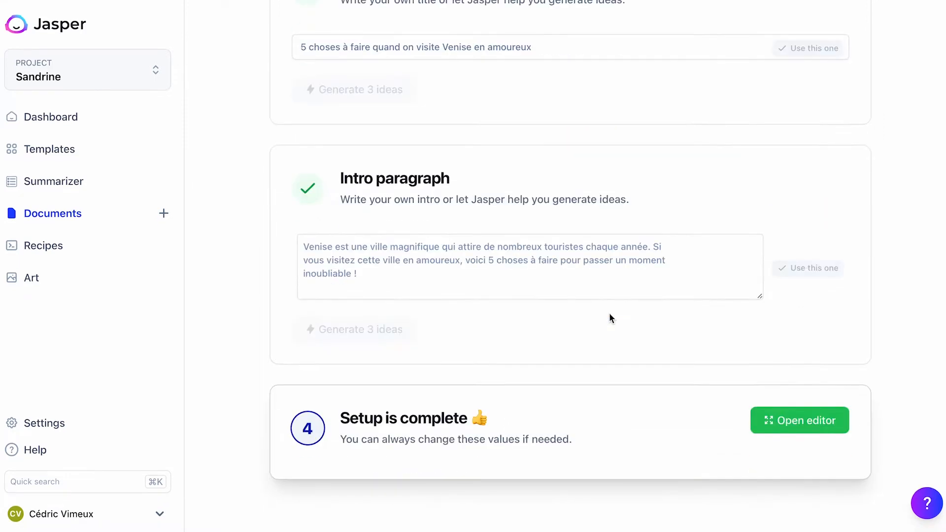
- Open the editor and insert "5 choses à faire quand on visite Venise en amoureux" as an H1 title above the intro, separated by a blank line
left_click(803, 429)
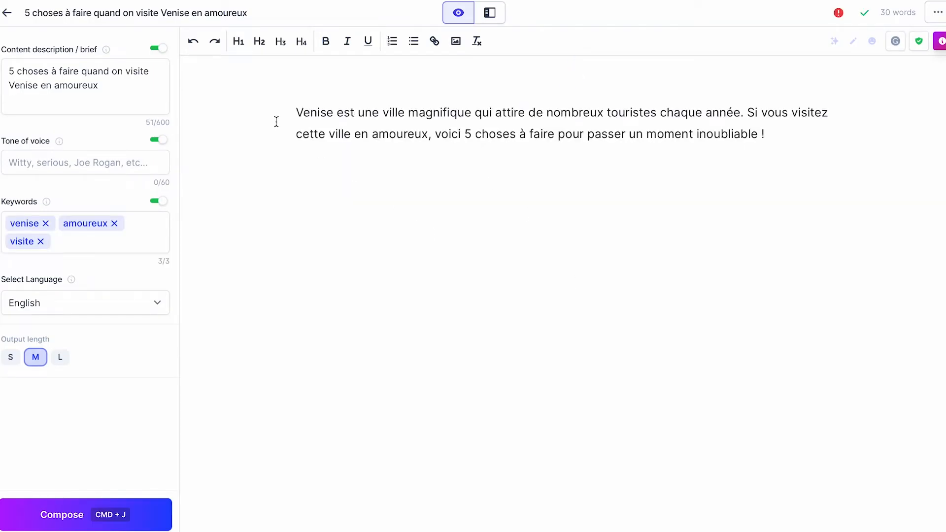
left_click(298, 112)
key("super+v")
key("Return")
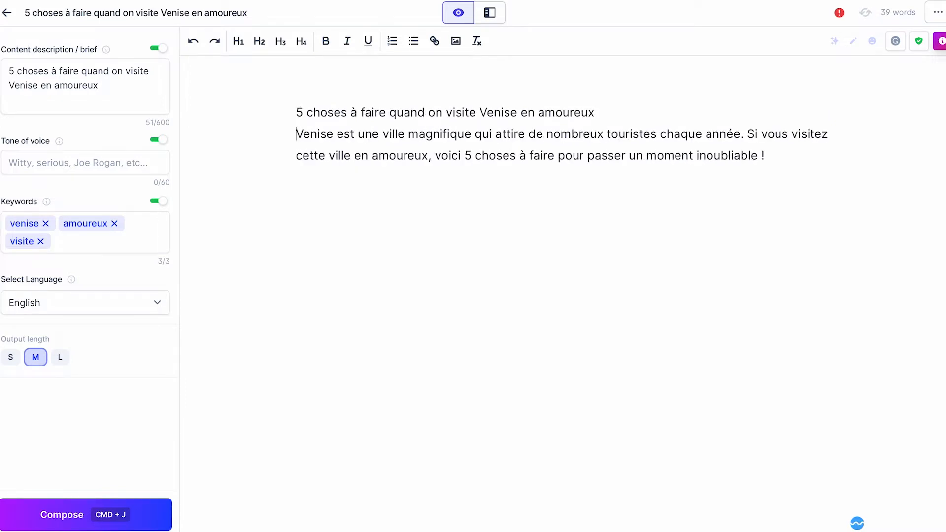
type("`")
key("BackSpace")
key("Return")
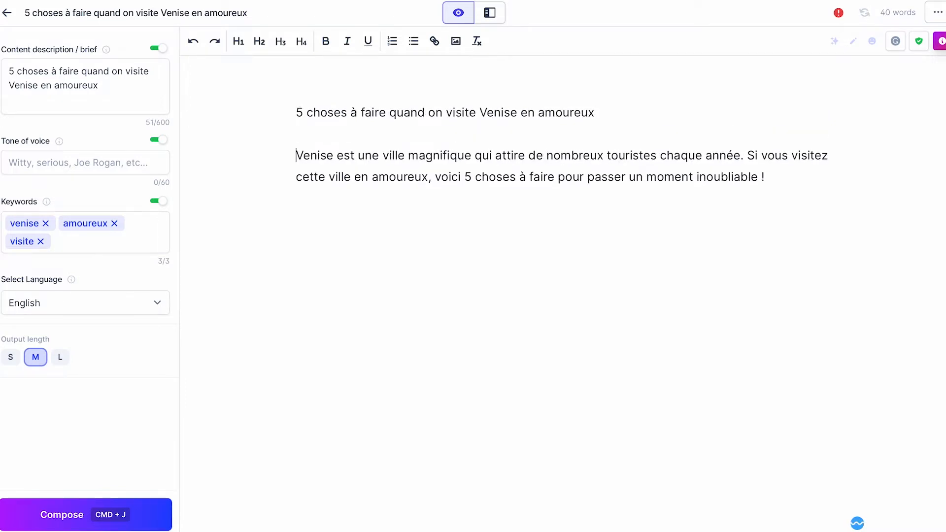
left_click(238, 41)
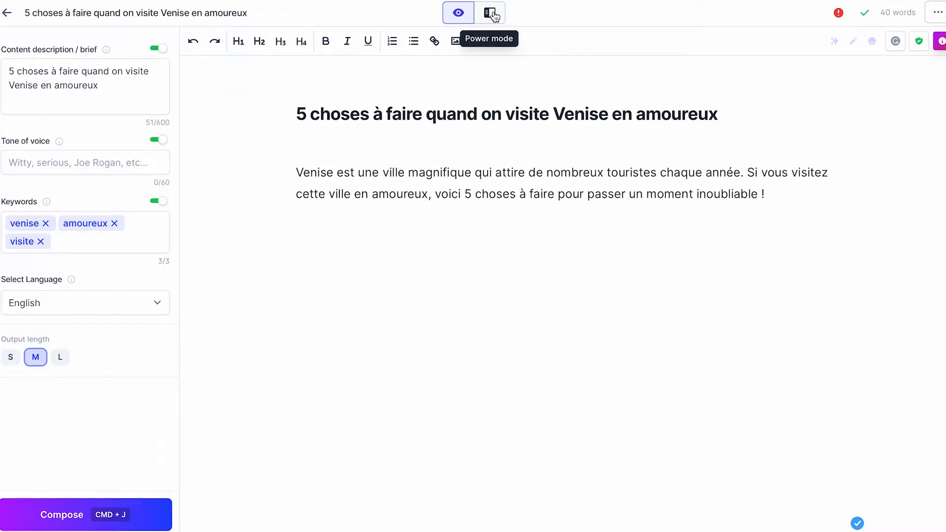
- In Power mode's Blog Post Workflow, generate an outline for "5 choses à faire quand on visite Venise en amoureux" and accept it
left_click(492, 15)
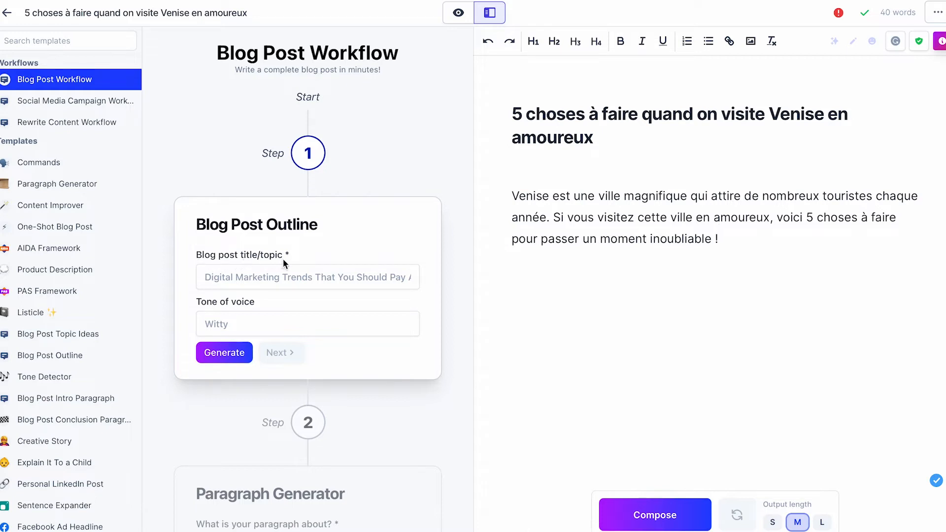
left_click(285, 279)
key("ctrl+v")
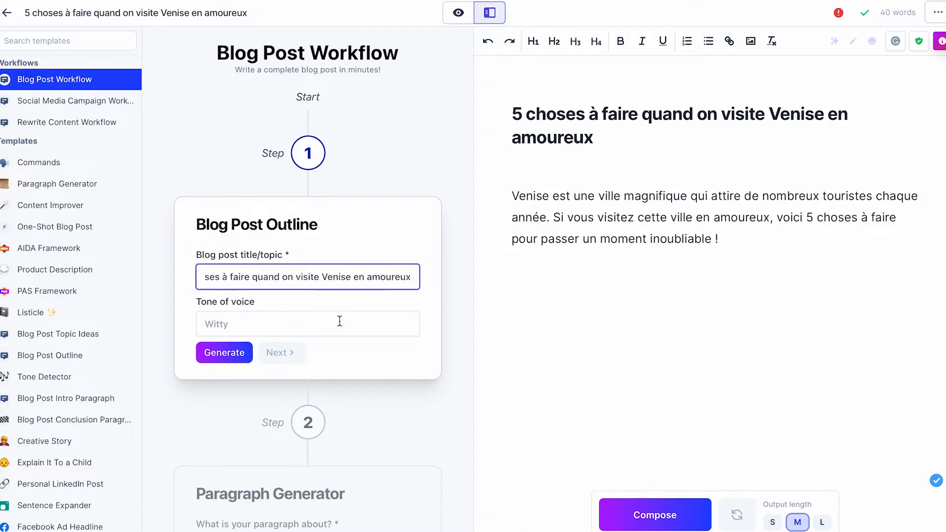
left_click_drag(257, 277, 204, 277)
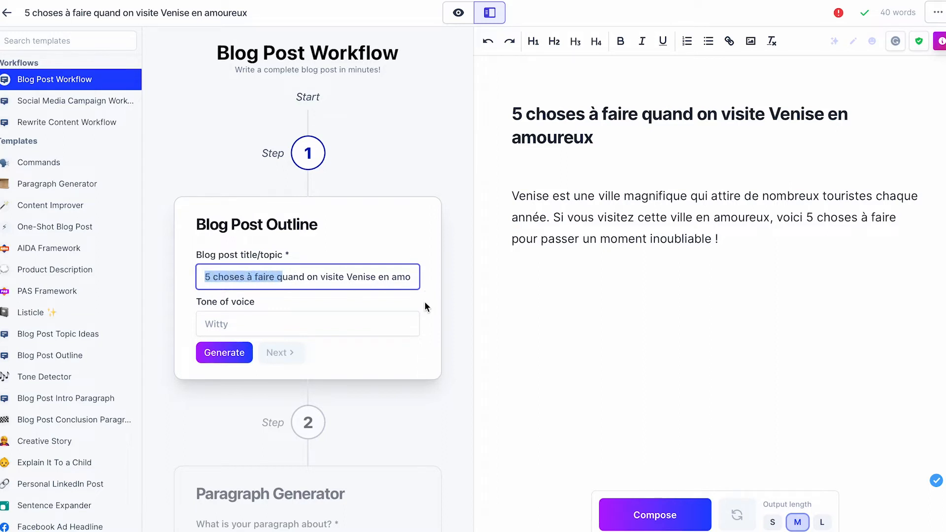
left_click(302, 326)
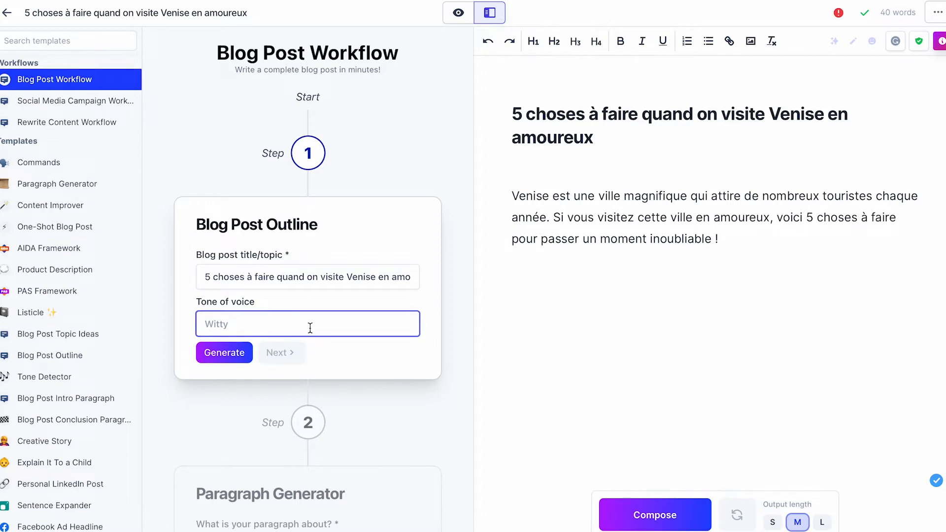
left_click(221, 356)
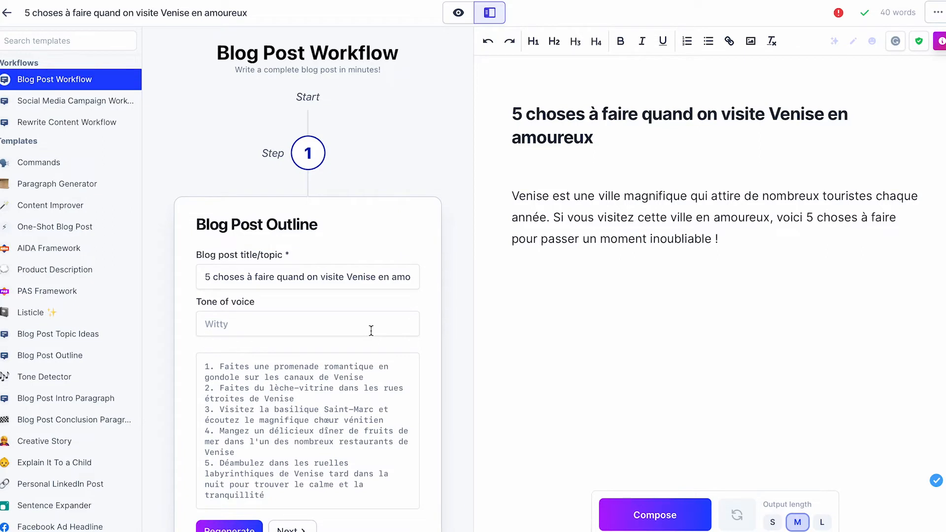
scroll(371, 330, "down", 1)
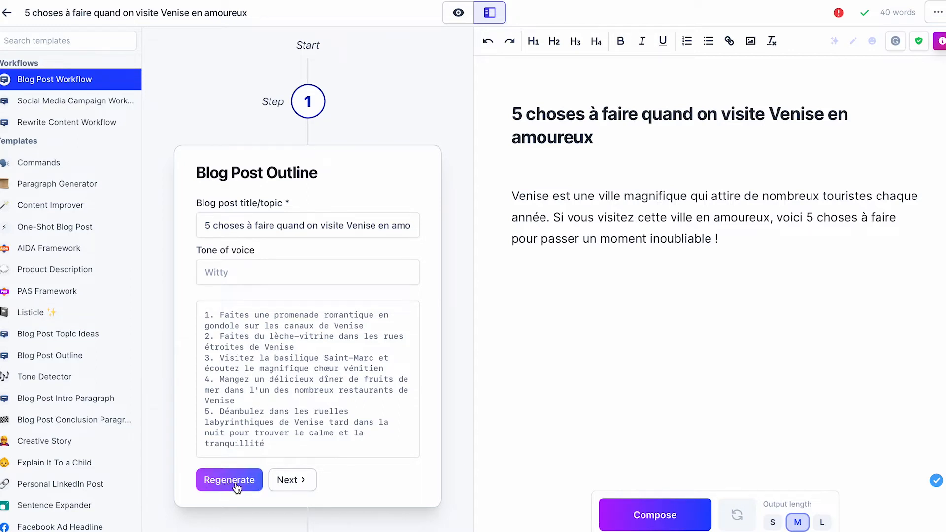
left_click(291, 480)
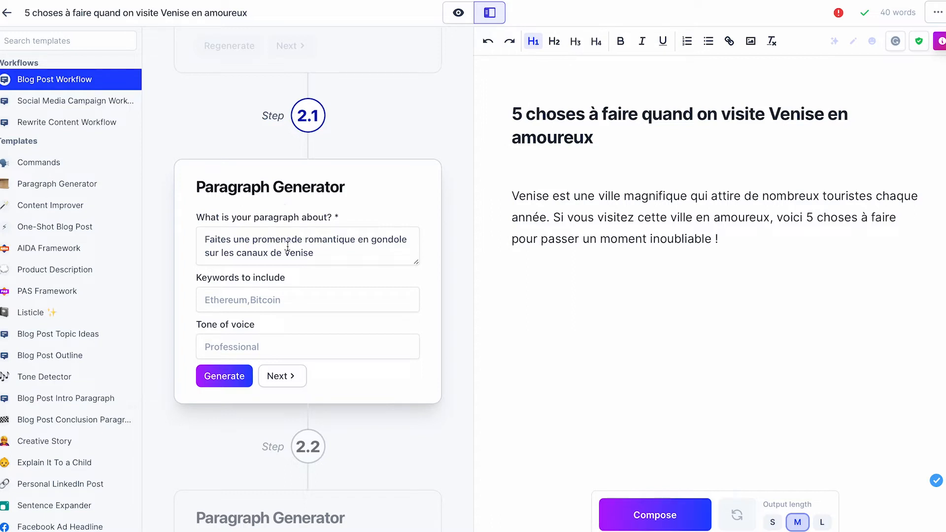
- Generate the gondola ride paragraph with the keyword "gondole" and add it to the document
left_click_drag(206, 240, 319, 252)
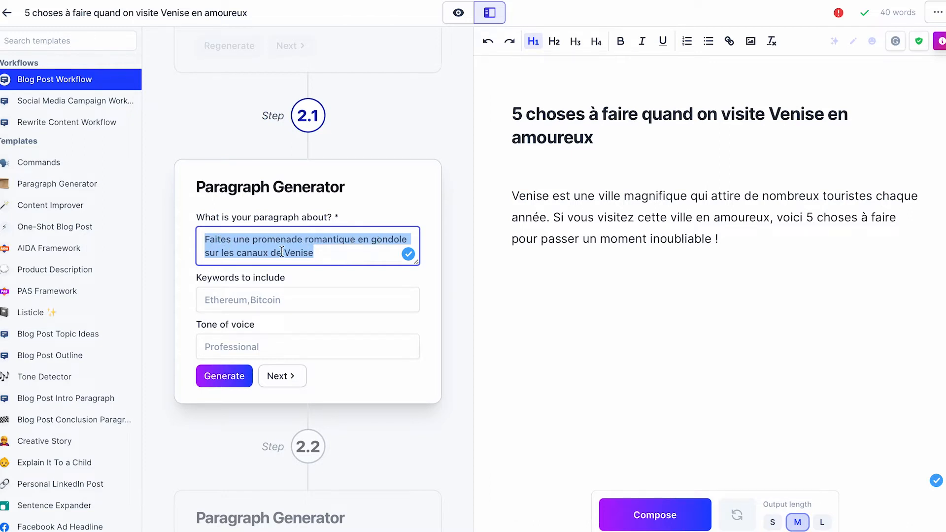
left_click(258, 296)
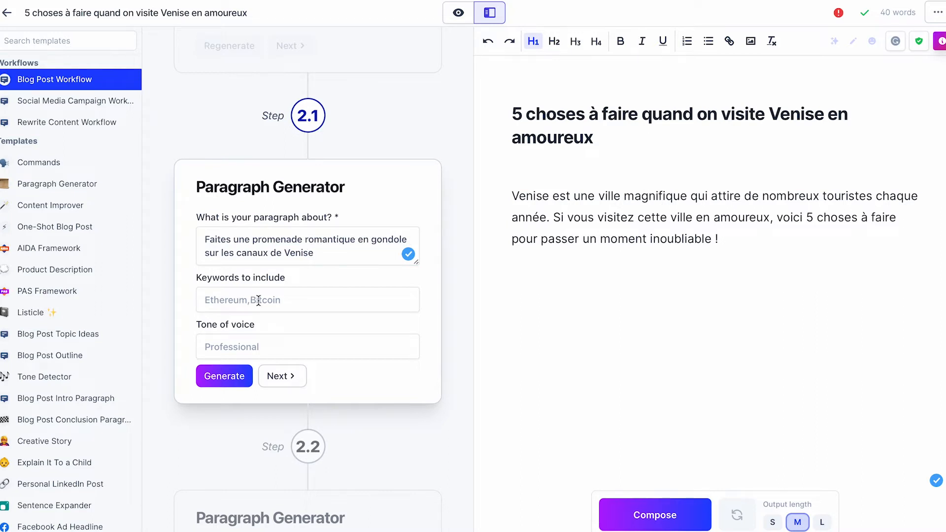
left_click(259, 300)
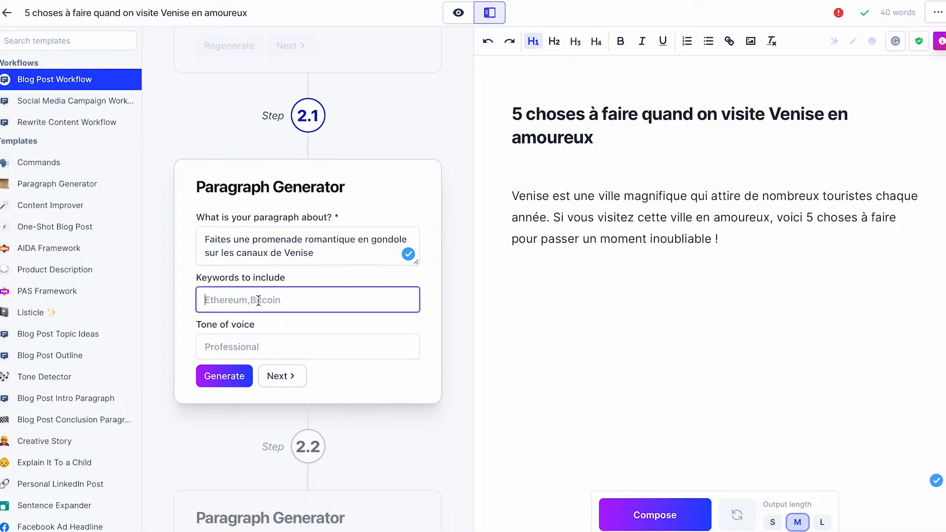
type("gondole")
left_click(234, 383)
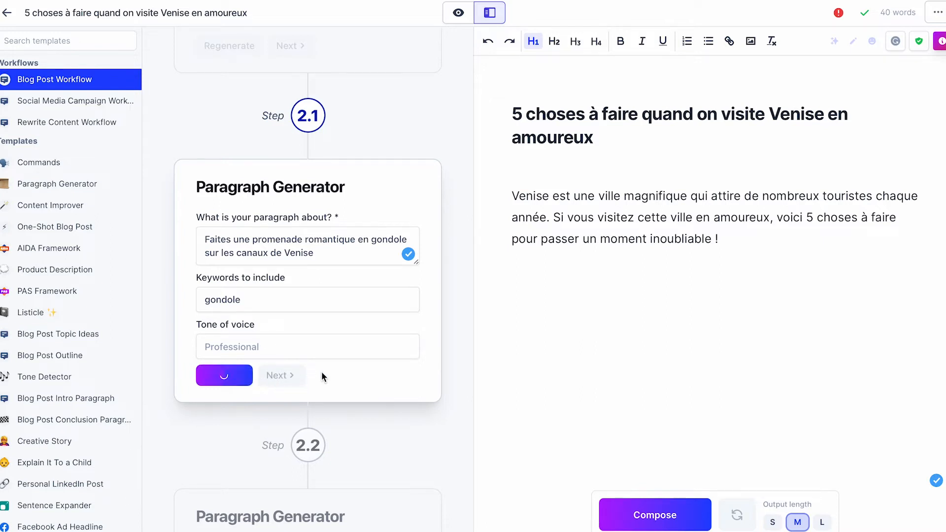
scroll(321, 371, "down", 3)
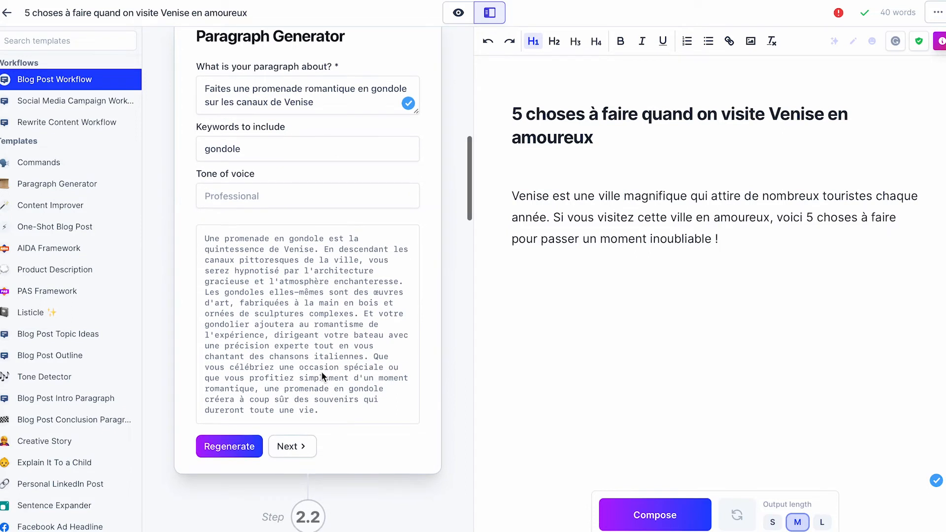
left_click_drag(326, 412, 202, 238)
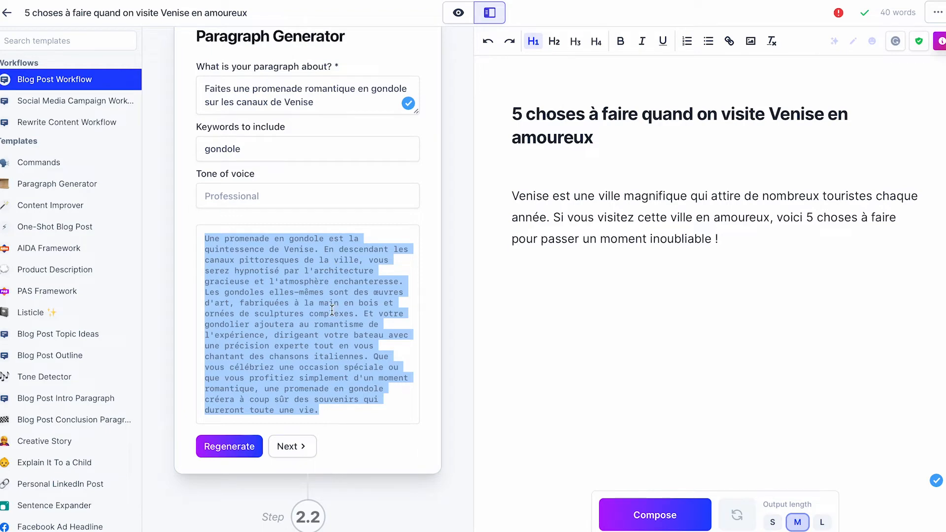
left_click(298, 447)
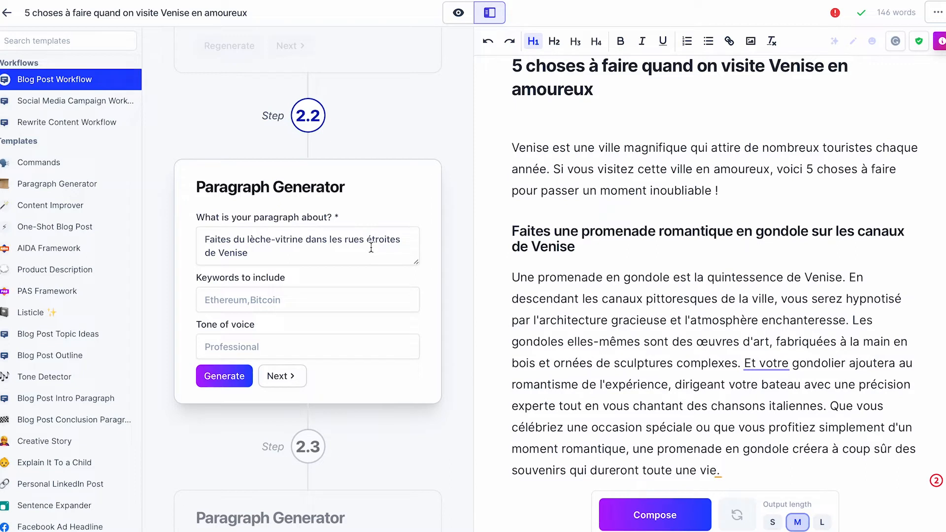
- Set the keywords for the window-shopping paragraph to "rues étroites, lèche-vitrine"
left_click(276, 302)
type("rues étroites")
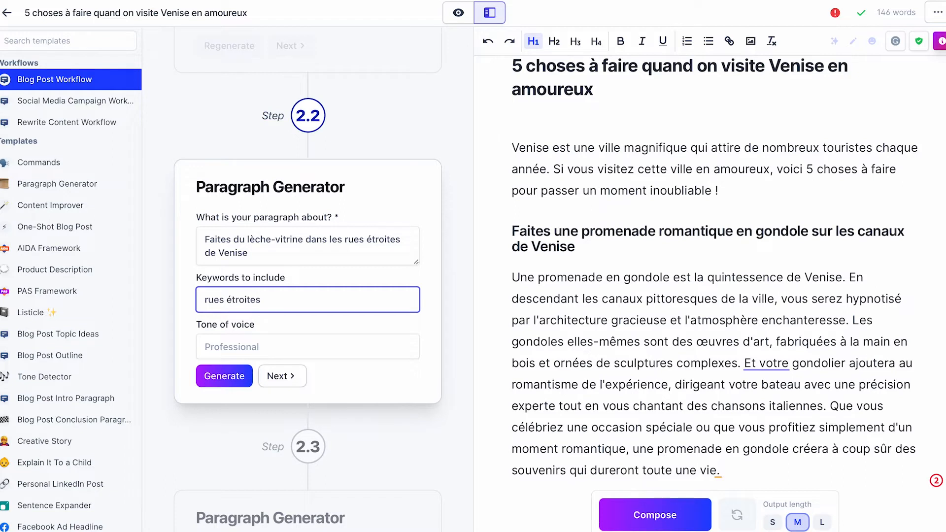
type(", ")
type("lech")
key("BackSpace")
key("BackSpace")
type("chè")
type("-vitrine")
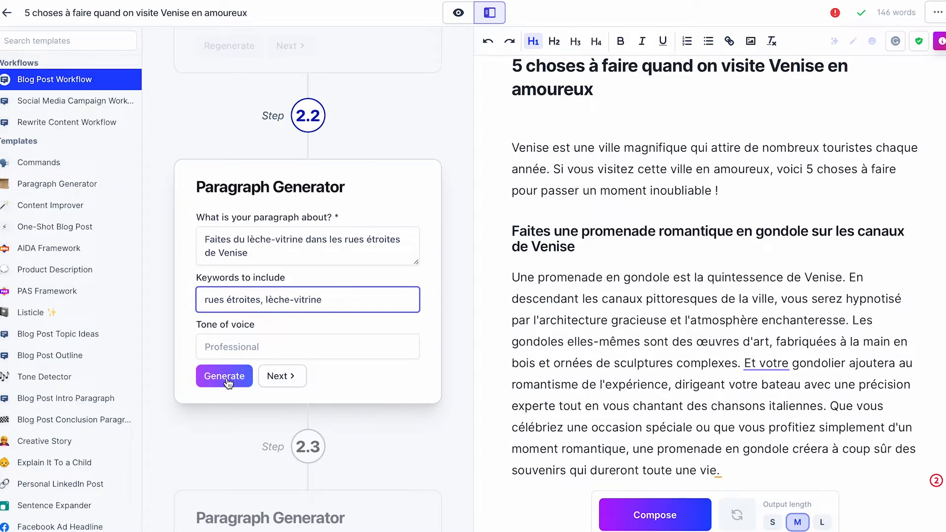
- Generate the paragraph on window-shopping in Venice's narrow streets and add it to the document
left_click(225, 379)
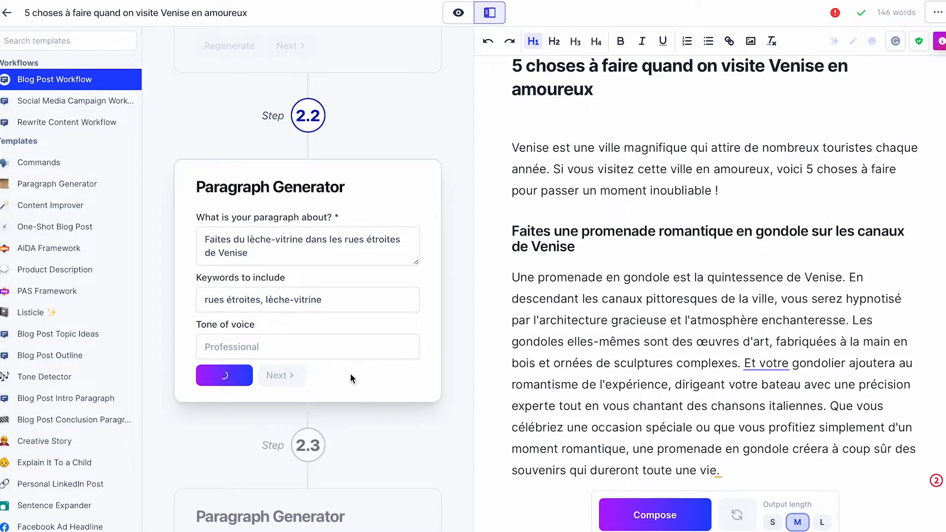
scroll(333, 309, "down", 3)
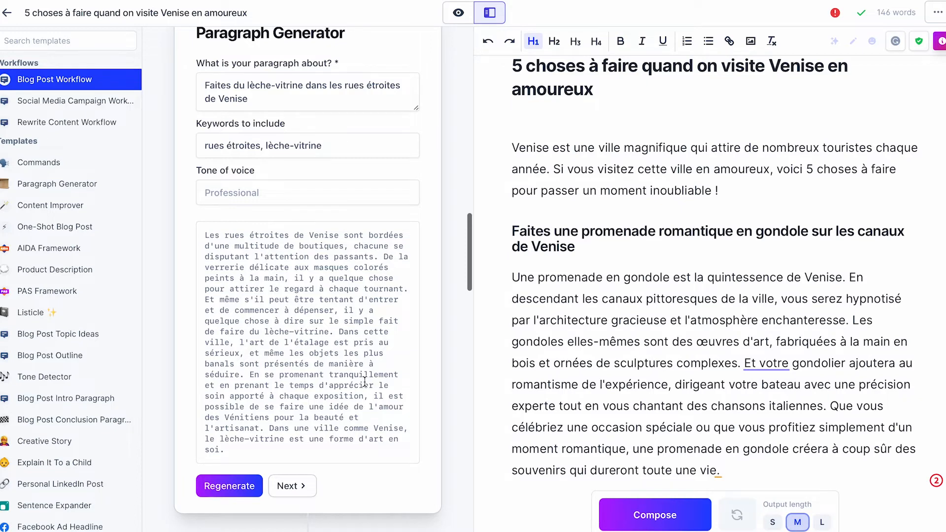
left_click(301, 487)
scroll(571, 399, "down", 5)
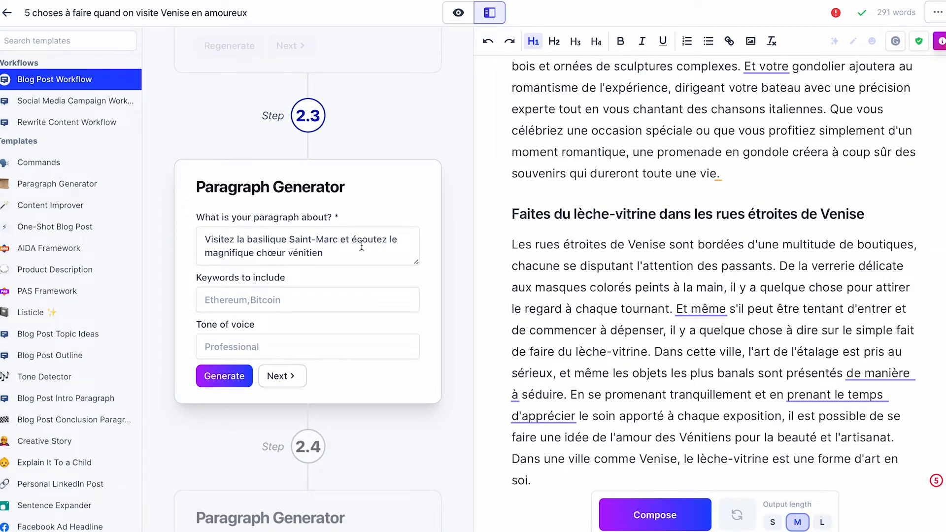
- Generate the basilica and Venetian choir paragraph with the keyword "basilique saint-marc" and add it to the document
left_click(276, 300)
type("basilique saint")
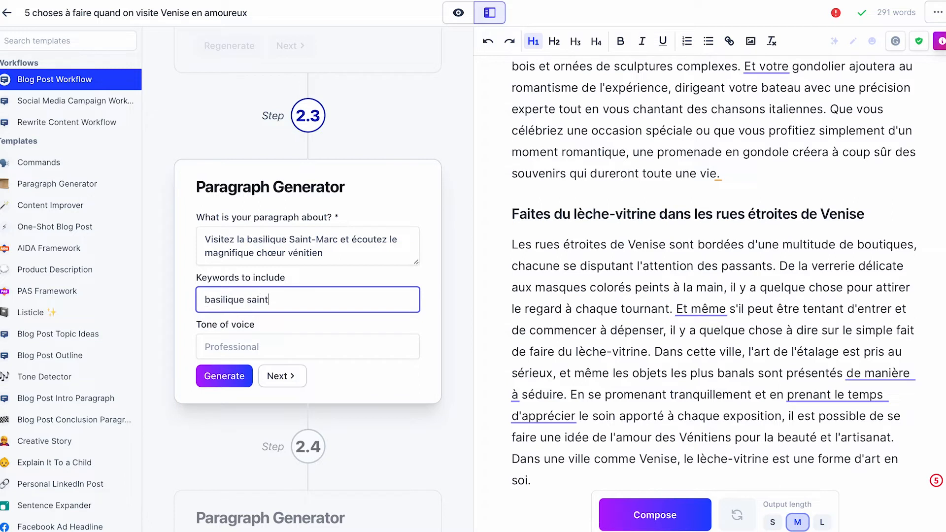
type("-marc")
left_click(224, 376)
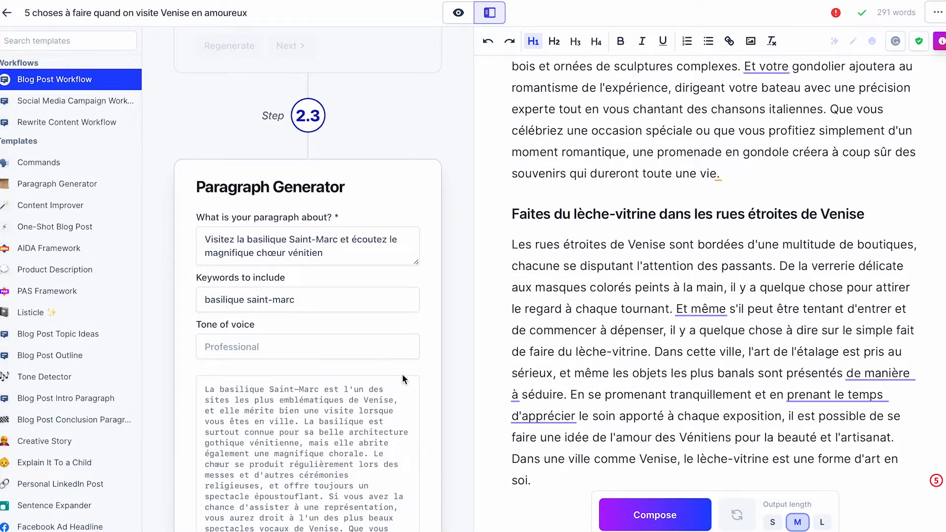
scroll(402, 373, "down", 4)
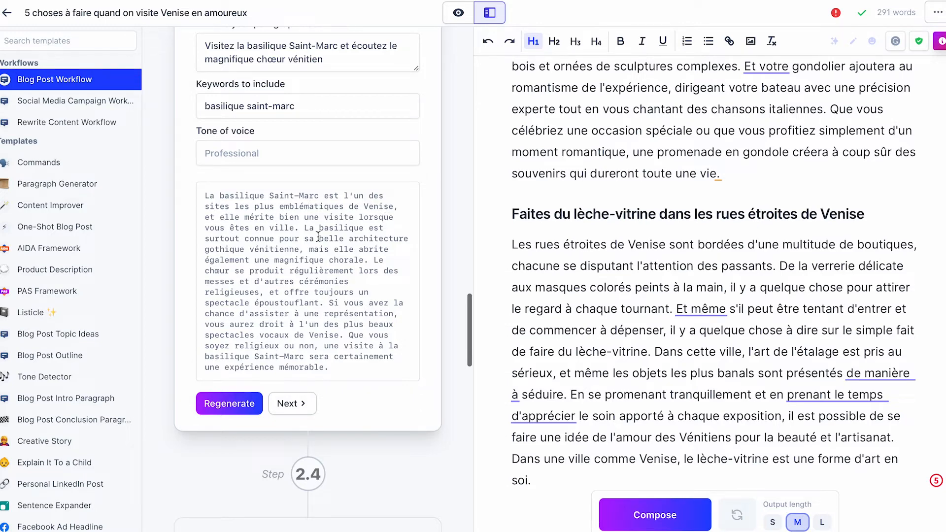
left_click(233, 410)
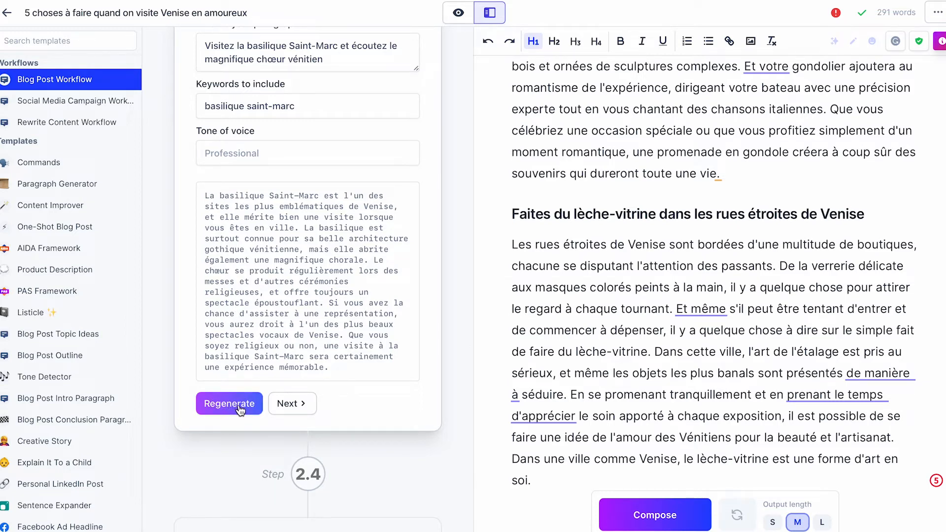
left_click(292, 403)
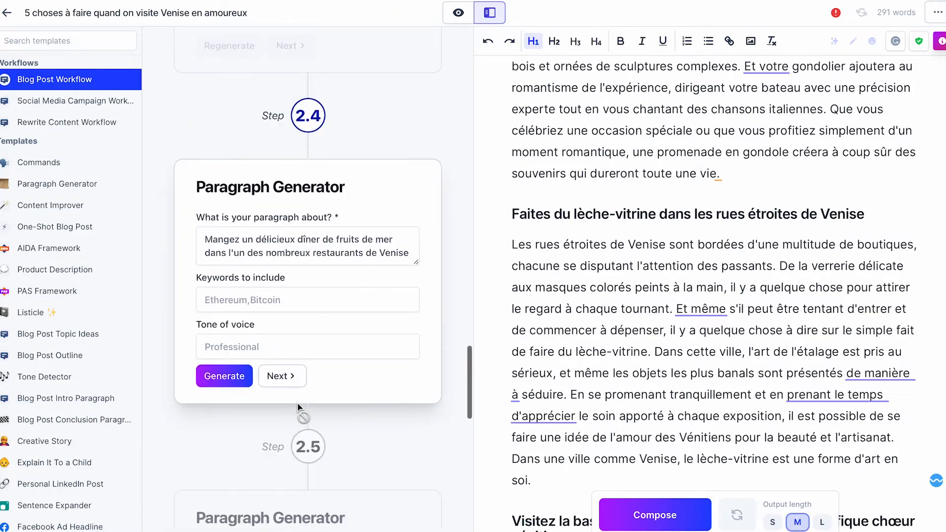
scroll(510, 337, "down", 5)
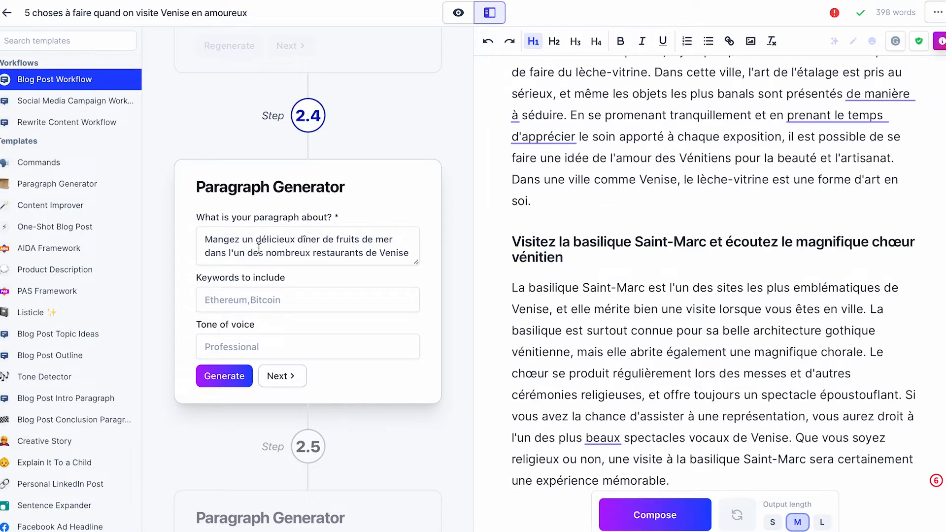
- Generate the seafood dinner paragraph with "restaurants de Venise" copied from its topic as the keyword, and add it to the document
left_click_drag(313, 253, 405, 256)
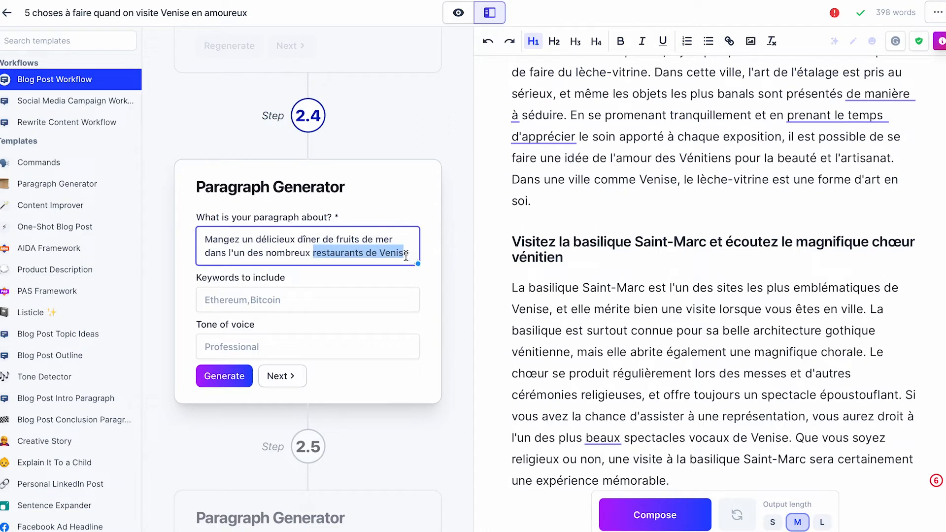
key("ctrl+c")
left_click(280, 301)
key("ctrl+v")
type("e")
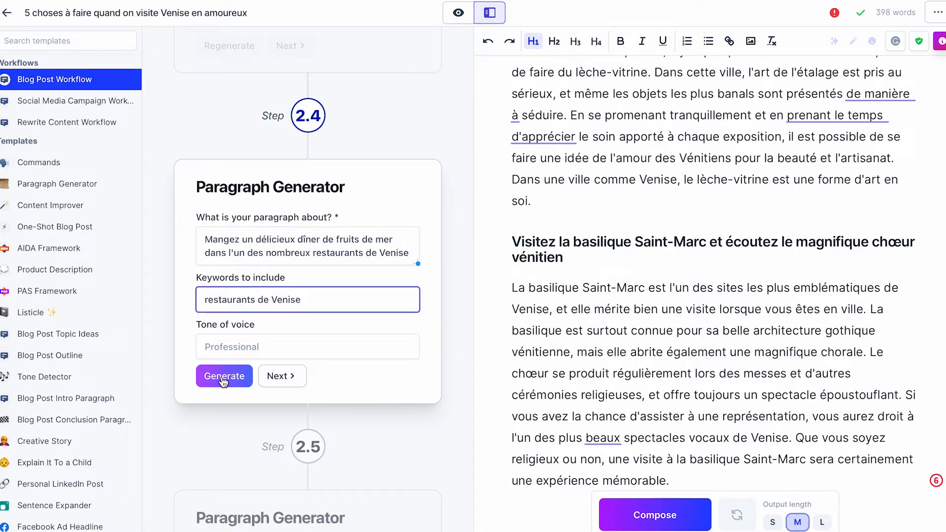
left_click(241, 344)
left_click(225, 376)
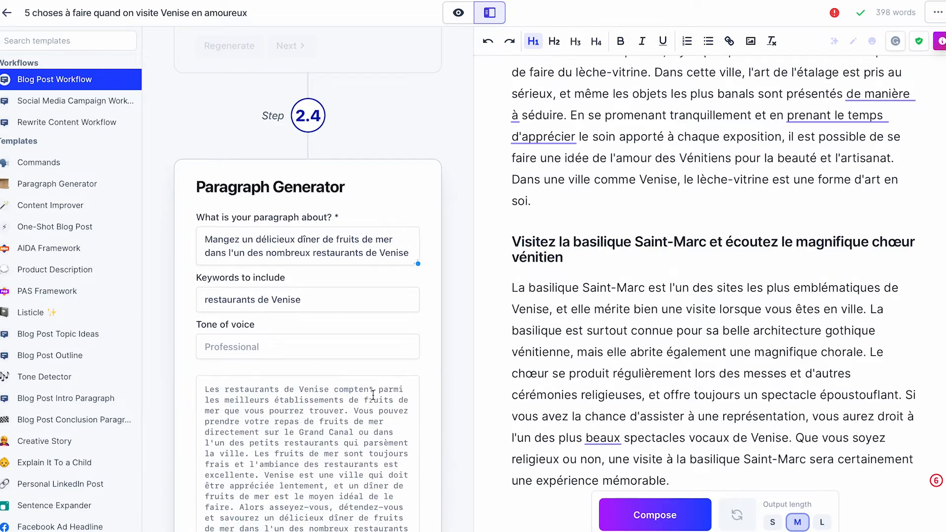
scroll(373, 394, "down", 5)
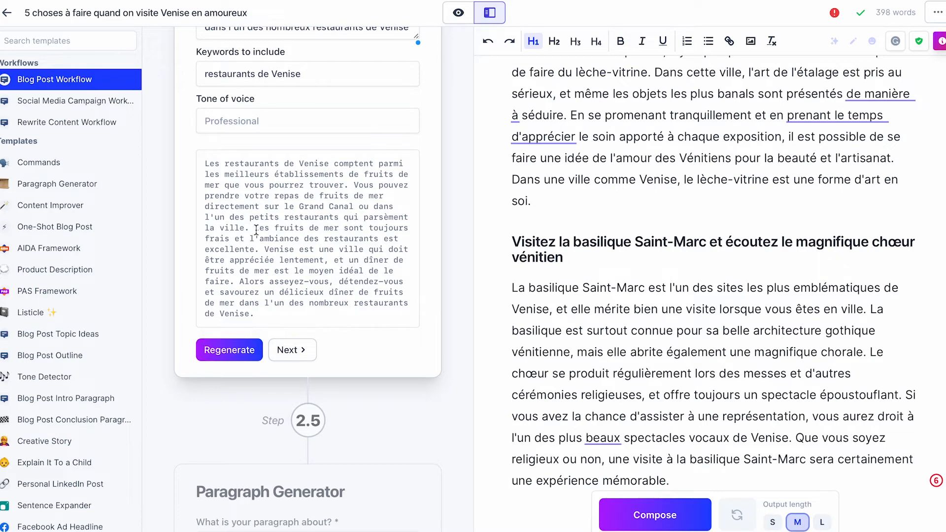
left_click(294, 351)
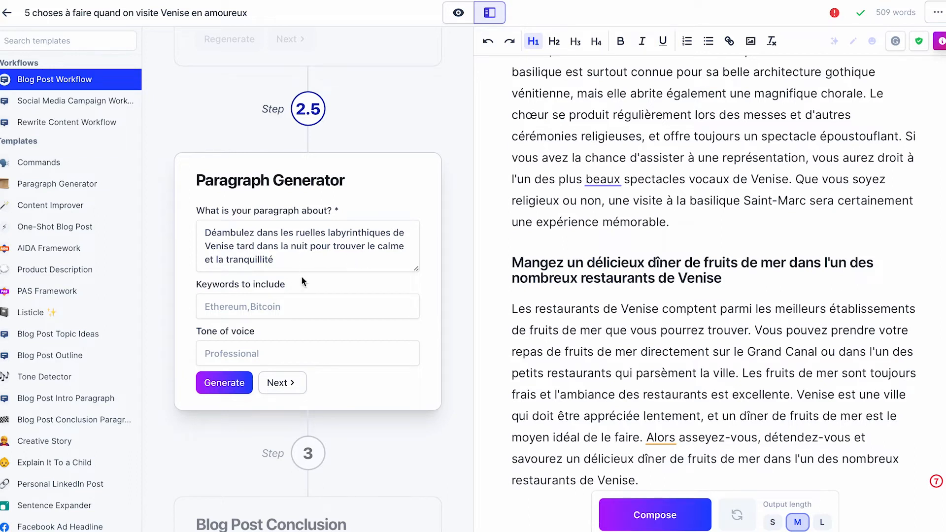
- Generate the late-night alley stroll paragraph with the keywords "ruelles, Venise", and regenerate it once for a different version
left_click(289, 309)
type("ruelles")
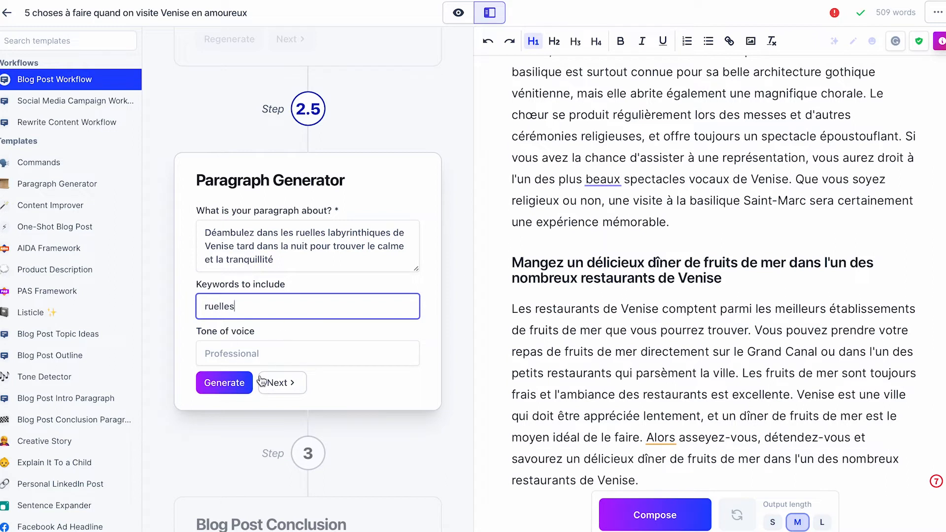
type(", Venise")
left_click(245, 386)
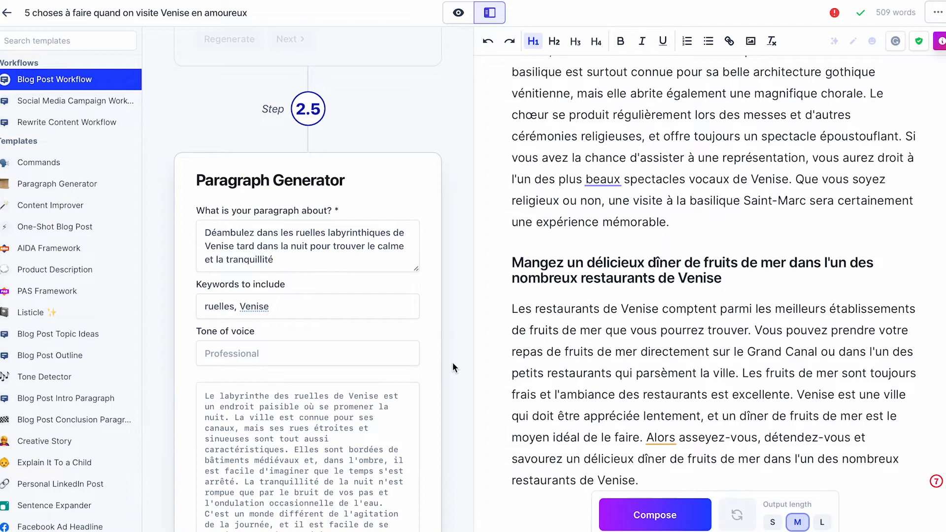
scroll(449, 362, "down", 3)
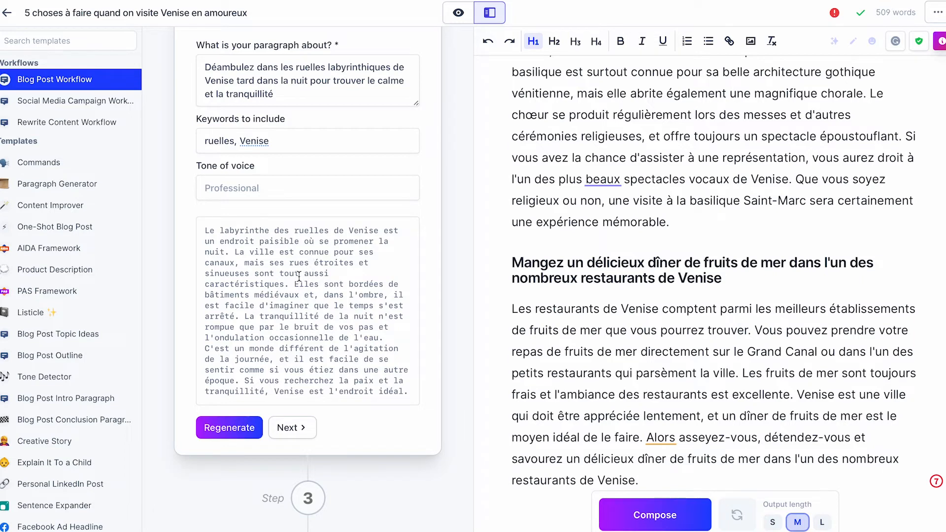
left_click(239, 427)
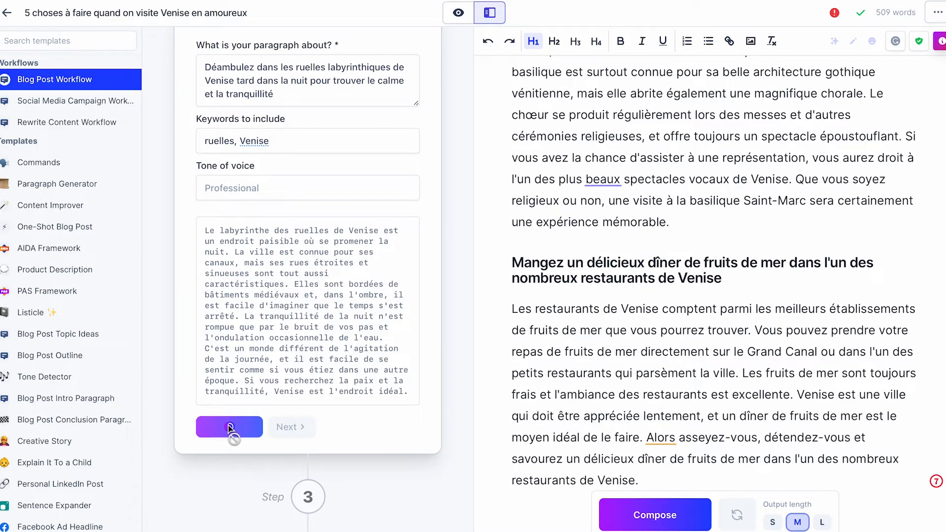
scroll(272, 317, "down", 1)
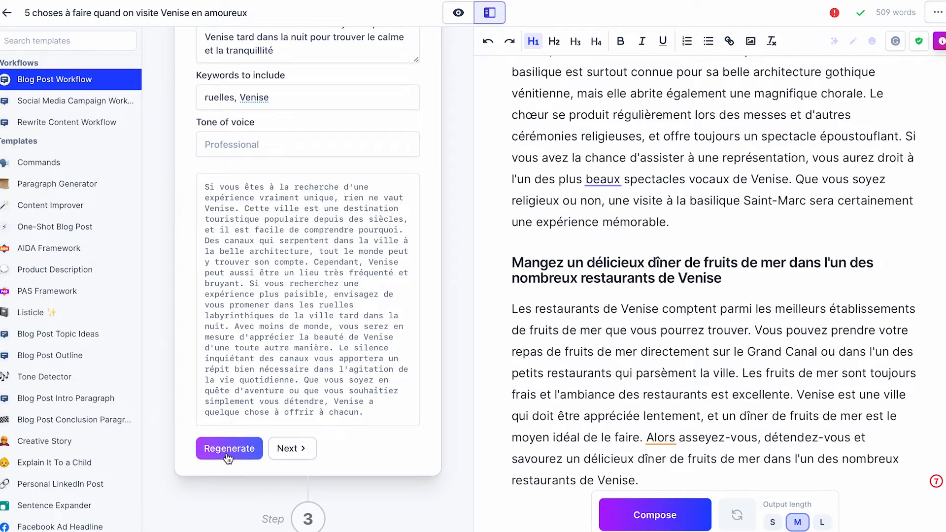
- Regenerate the late-night alley stroll paragraph with the keywords "ruelles, promenade" and add it to the document
left_click_drag(240, 94, 311, 94)
key("BackSpace")
scroll(306, 112, "up", 2)
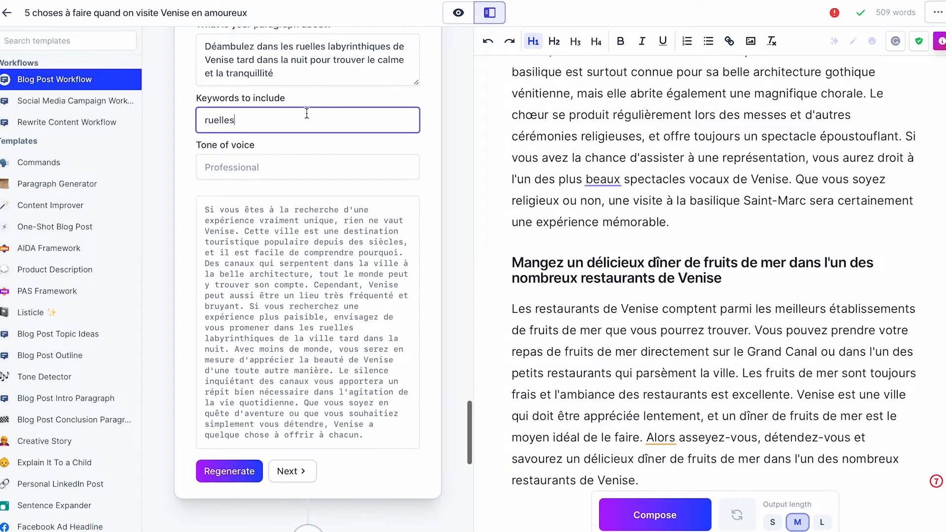
scroll(281, 232, "down", 2)
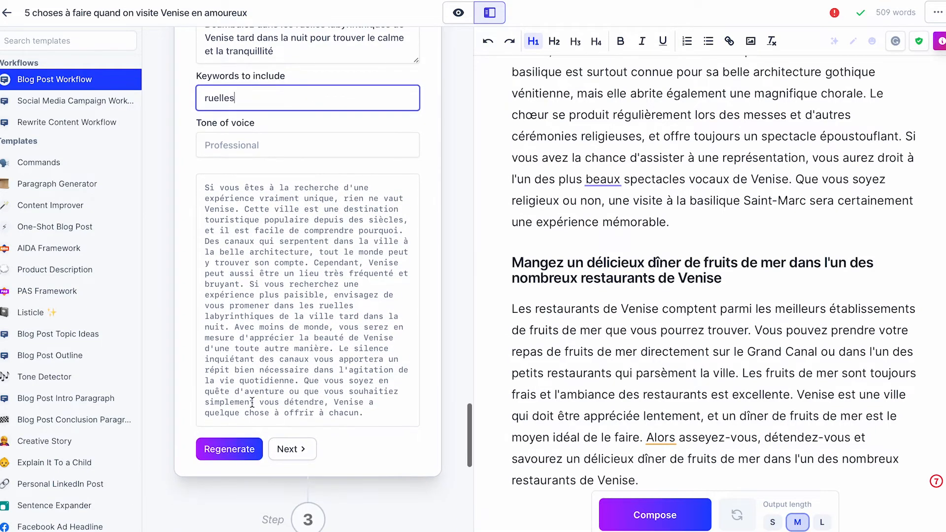
scroll(274, 189, "up", 1)
type(", promenade")
left_click(221, 478)
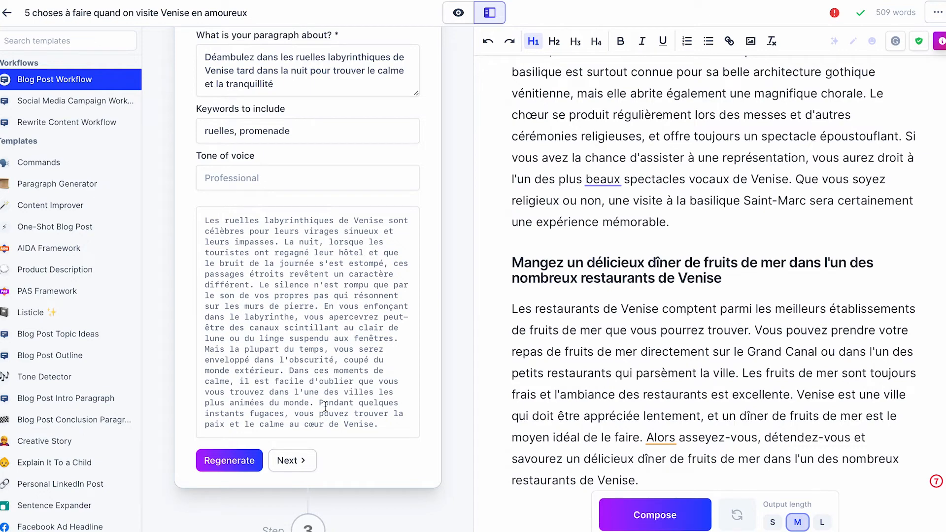
left_click(305, 461)
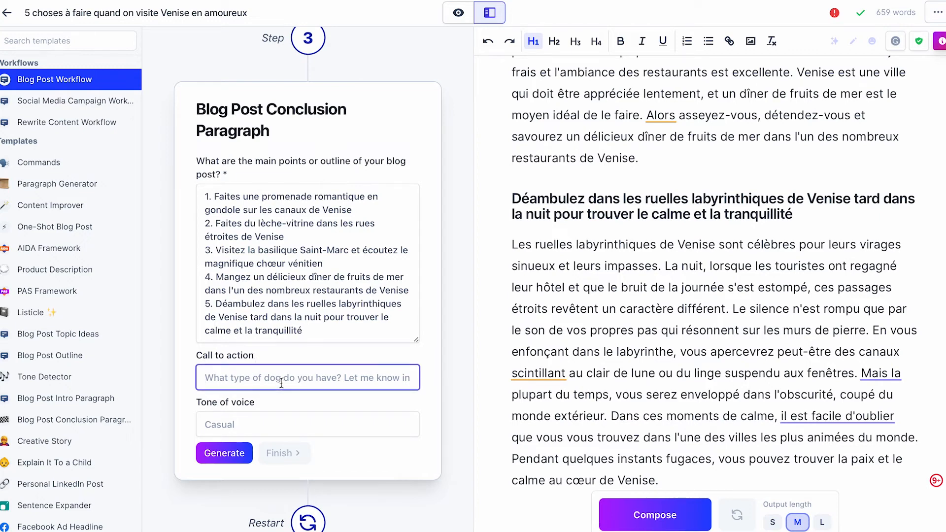
- Set the conclusion's call to action to "Inscrivez-vous à notre newsletter pour être au courant des événements sur Venise"
type("Ins")
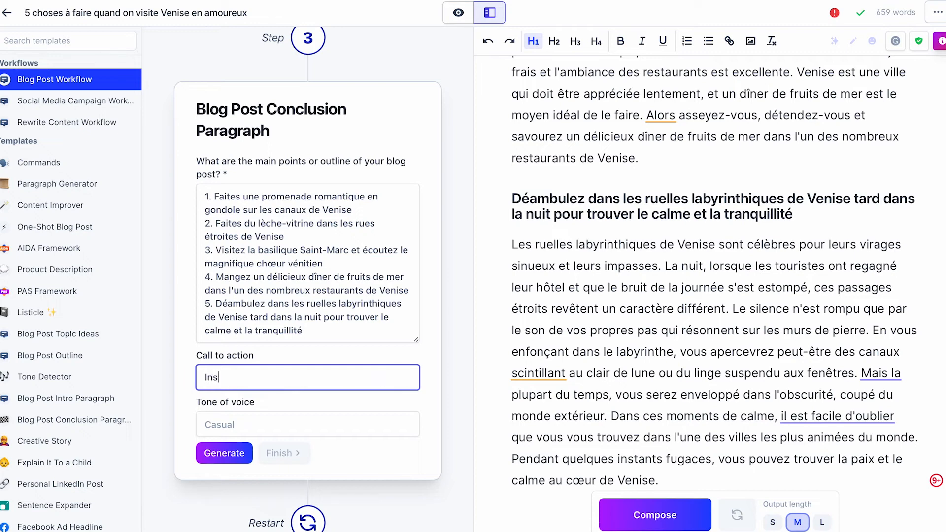
type("crivez-vous à notre new")
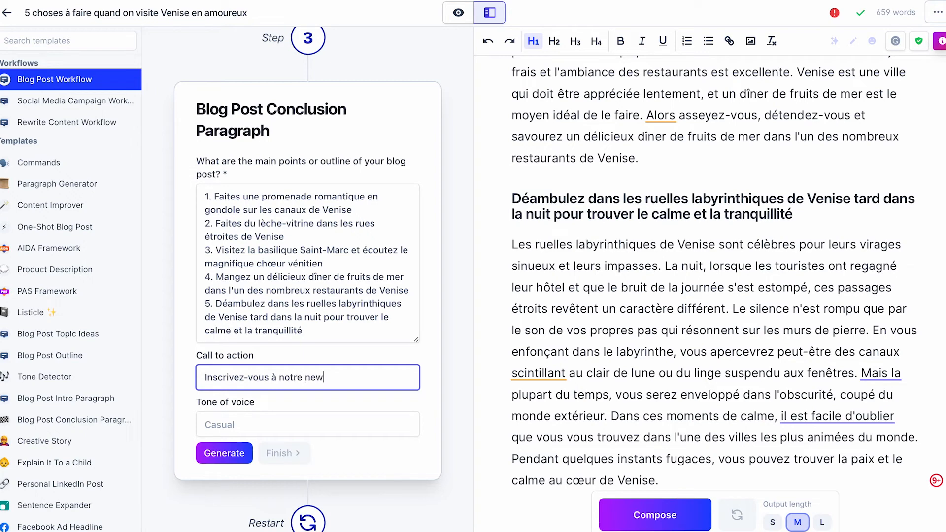
type("sletter pour être au courant d")
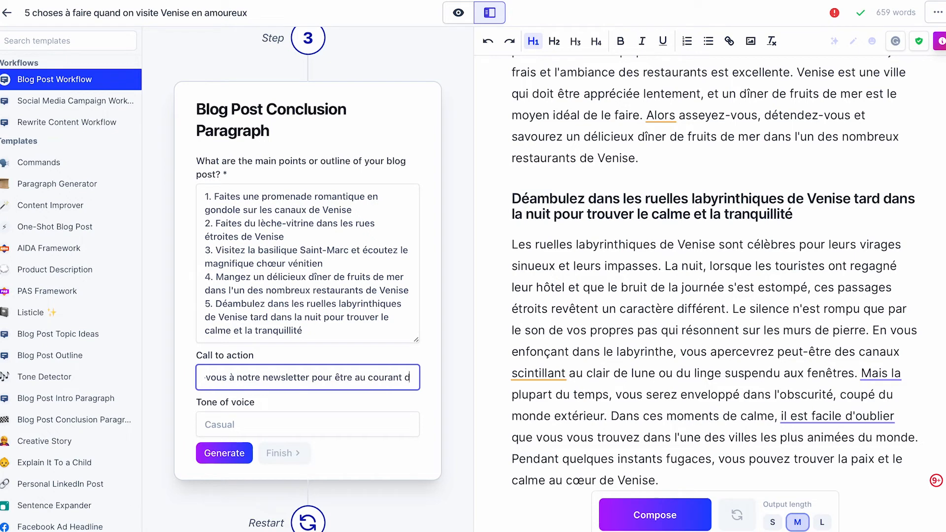
type("es éve")
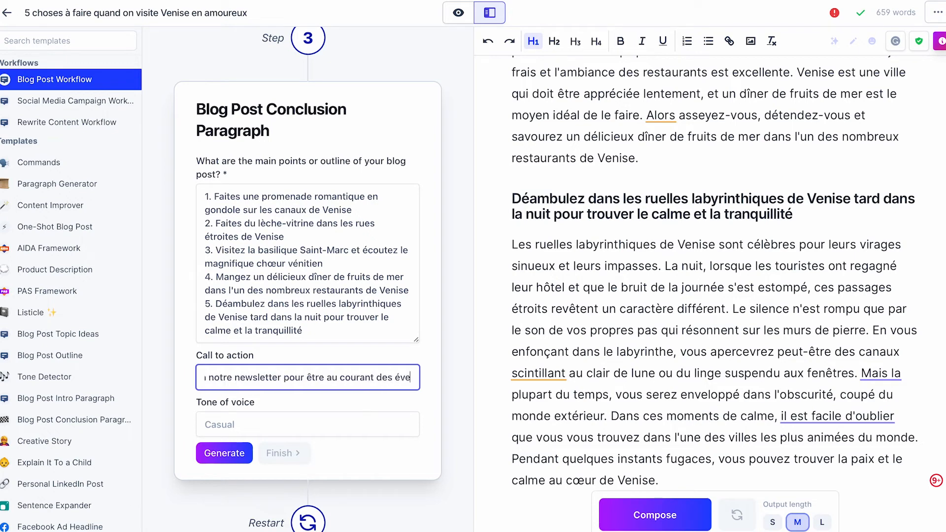
type("nements sur ")
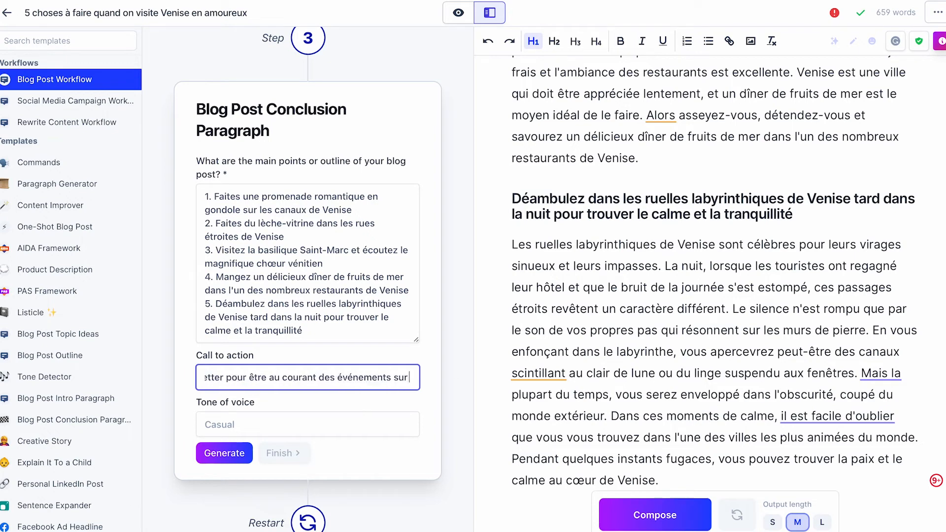
type("Venise")
- Generate the conclusion paragraph from the five-point outline and add it to the document
left_click(225, 454)
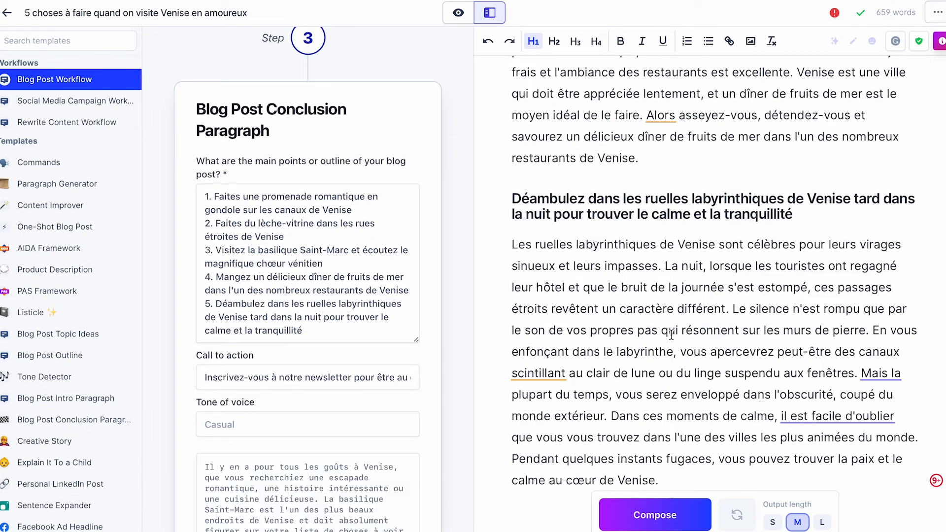
scroll(315, 366, "down", 4)
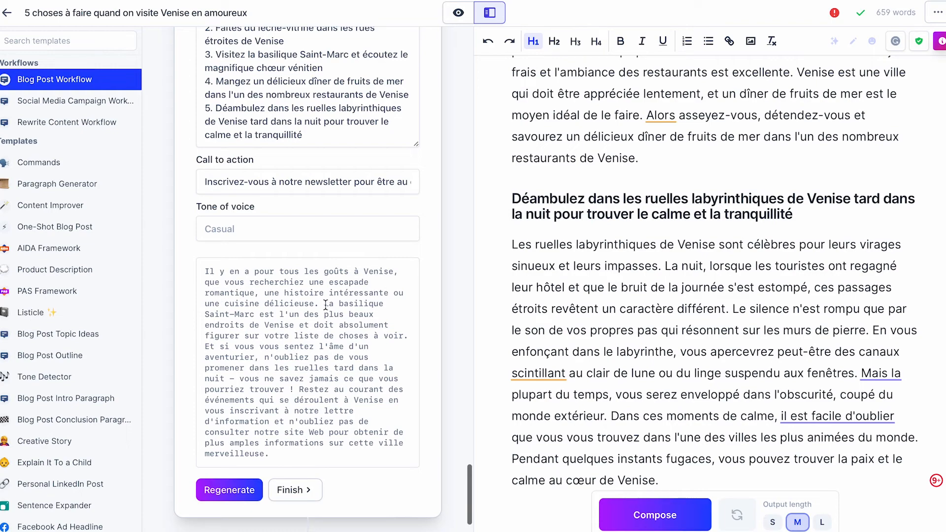
left_click(294, 489)
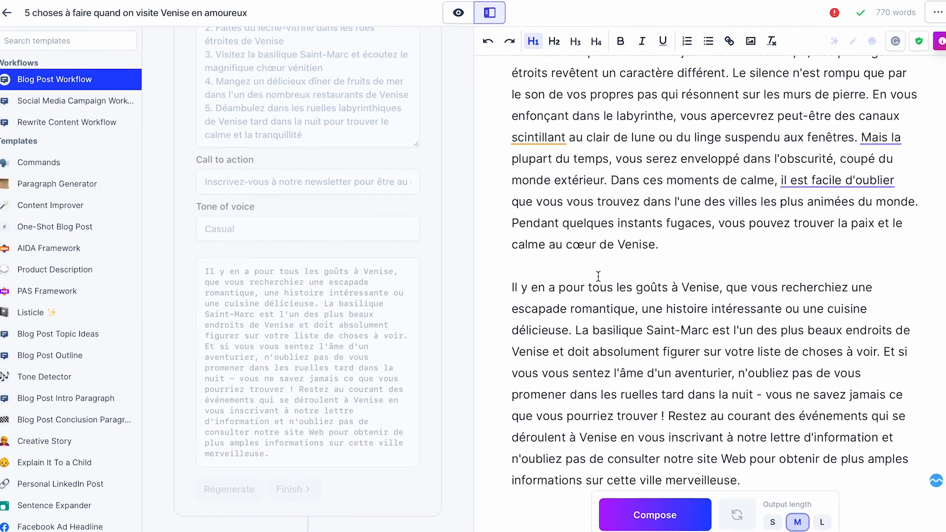
- Insert the line "Pour finir..." above the conclusion paragraph, followed by an empty line
left_click(565, 268)
key("Return")
type("Conclusion")
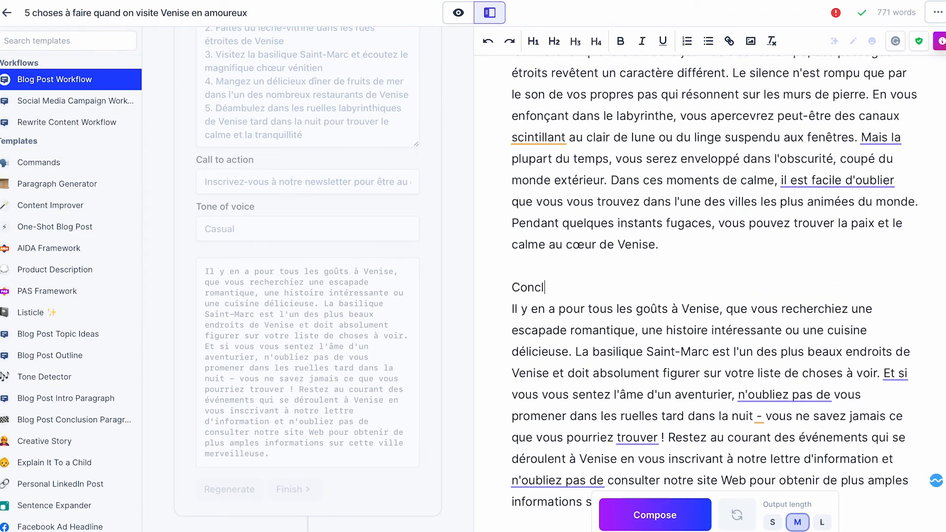
key("BackSpace")
key("BackSpace")
key("BackSpace")
key("BackSpace")
key("BackSpace")
key("BackSpace")
key("BackSpace")
key("BackSpace")
key("BackSpace")
key("BackSpace")
type("Pour finir...")
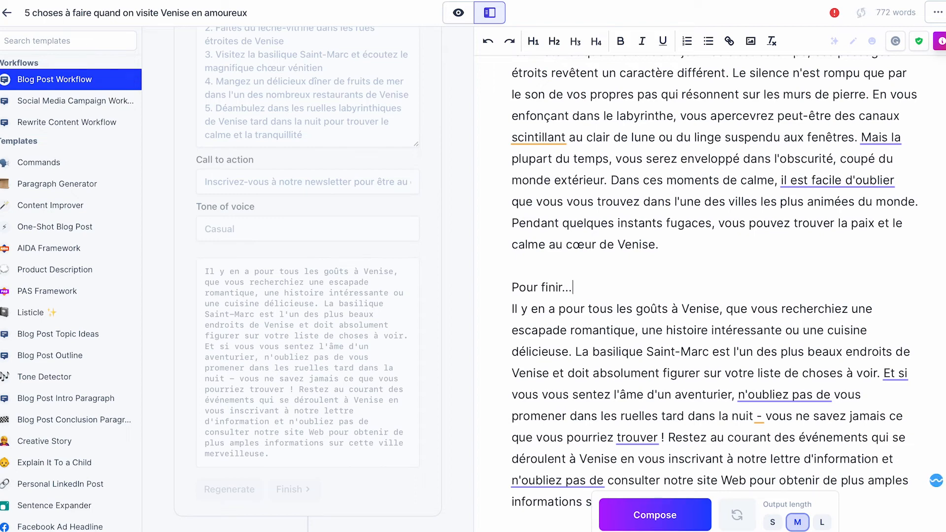
key("Return")
- Format "Pour finir..." as a level 2 heading and remove the empty lines before and after it
left_click(537, 287)
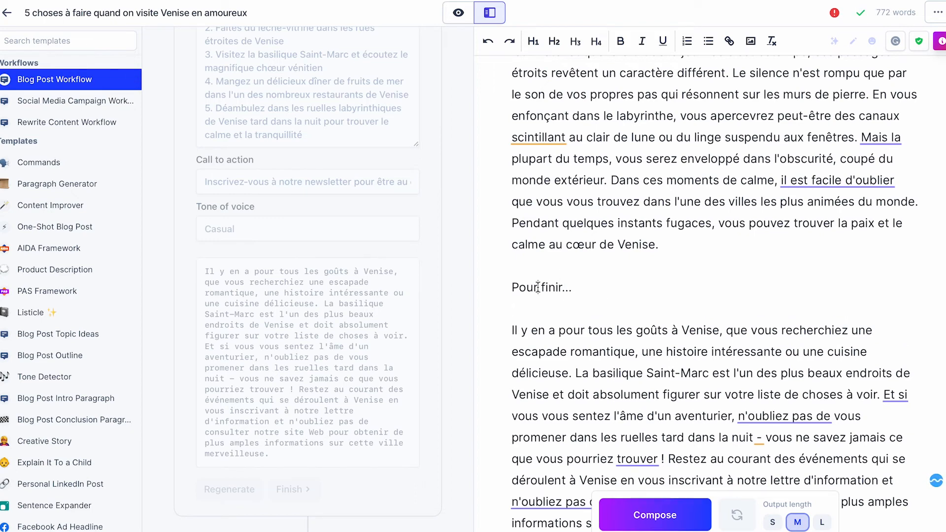
left_click(554, 41)
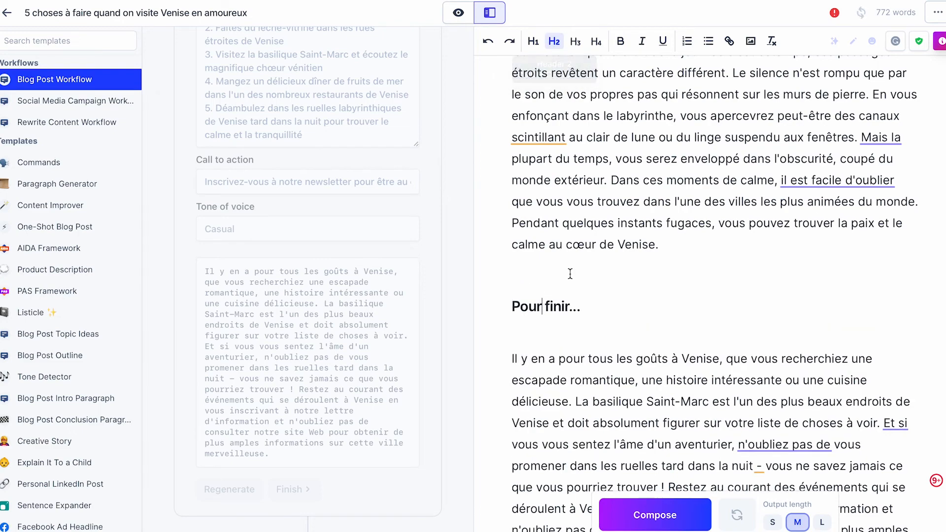
left_click(535, 269)
key("BackSpace")
left_click(525, 320)
key("BackSpace")
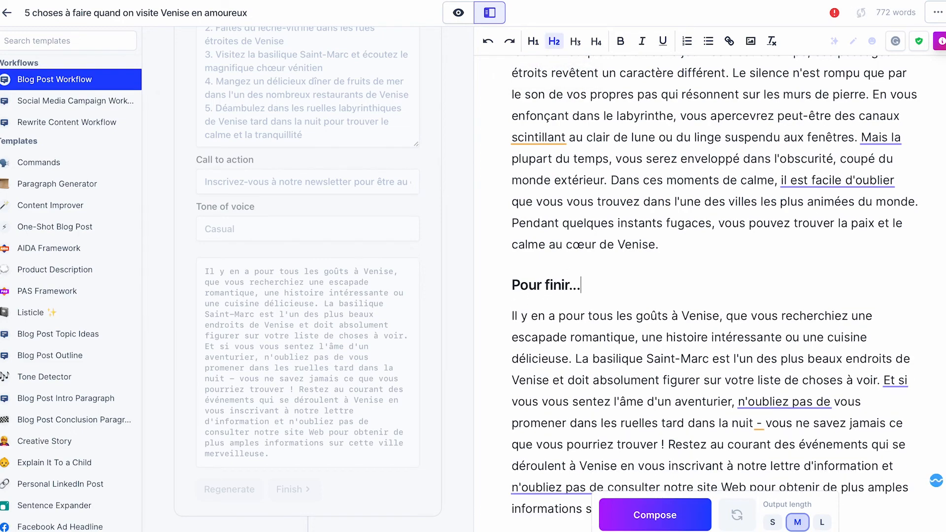
- Review the whole article from title to conclusion, and check its word count and estimated reading time
scroll(648, 348, "down", 1)
scroll(647, 348, "up", 15)
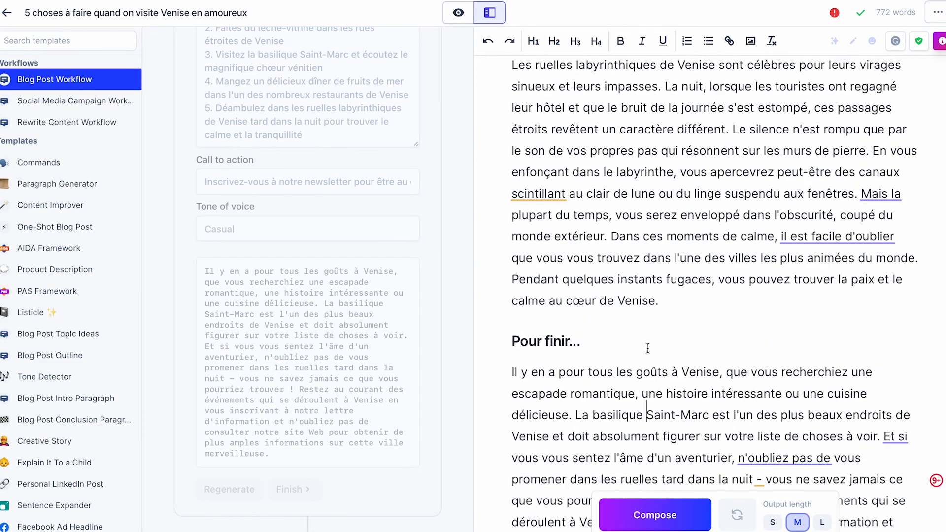
scroll(647, 348, "up", 10)
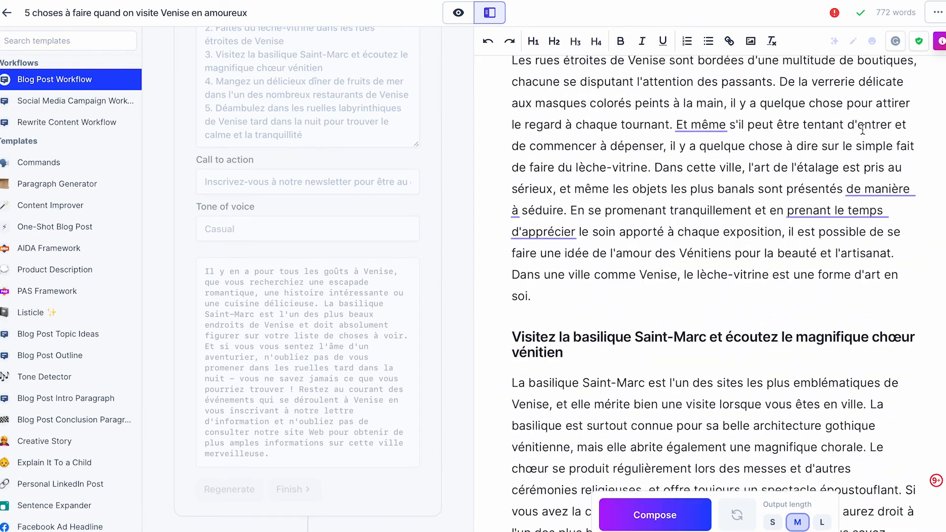
mouse_move(886, 14)
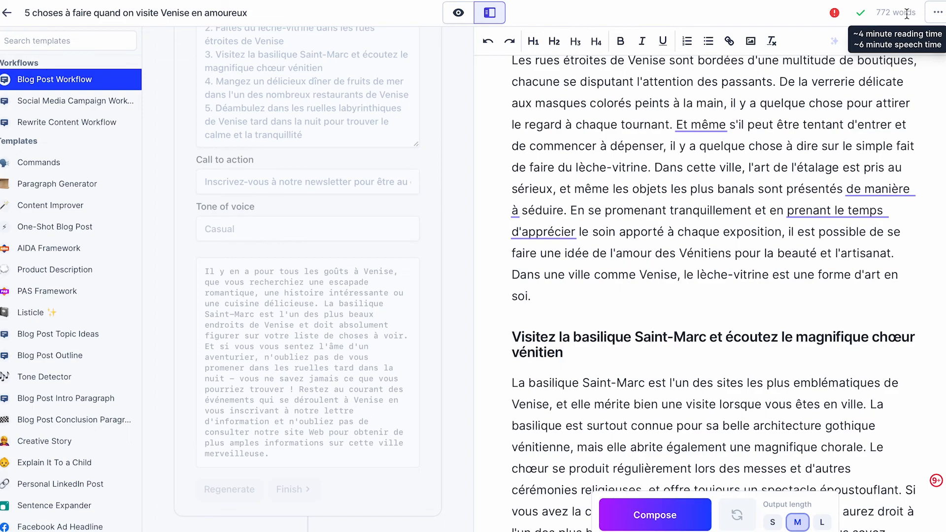
scroll(713, 223, "up", 10)
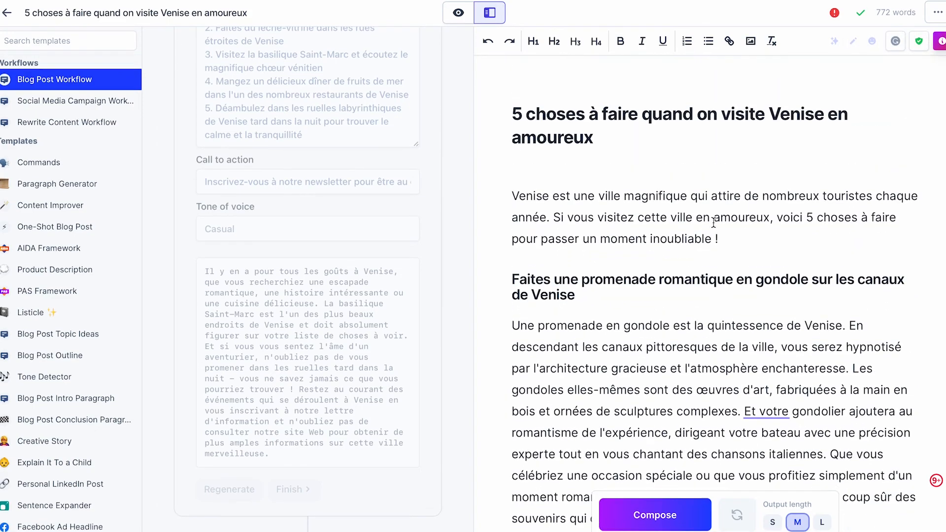
scroll(657, 321, "down", 10)
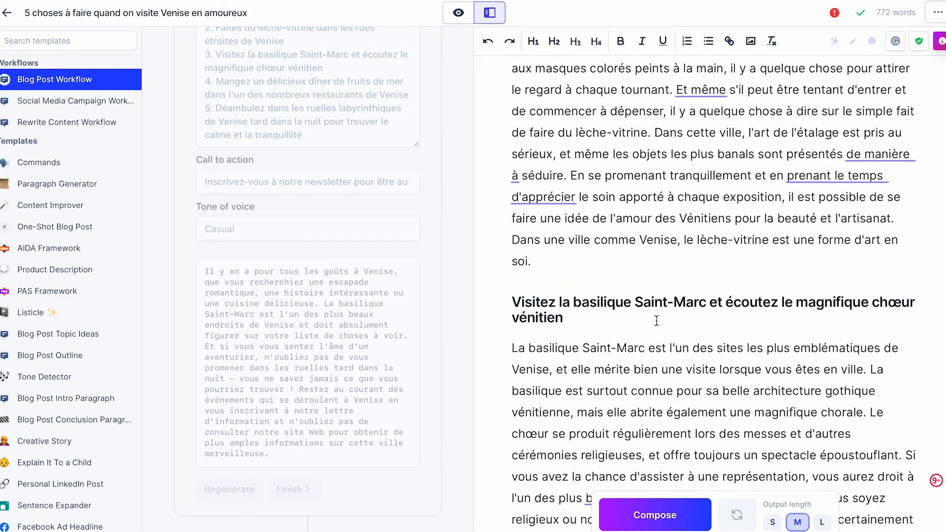
scroll(657, 320, "down", 15)
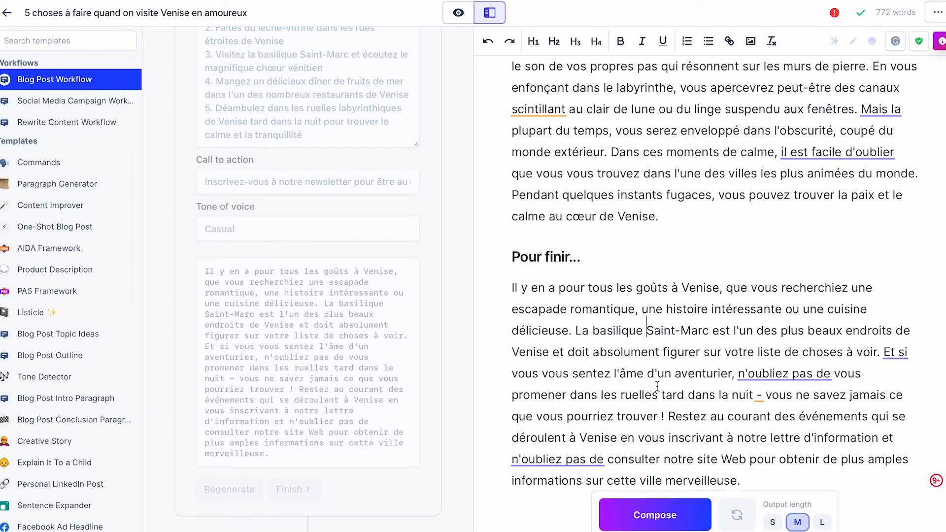
scroll(715, 365, "up", 15)
scroll(714, 365, "up", 10)
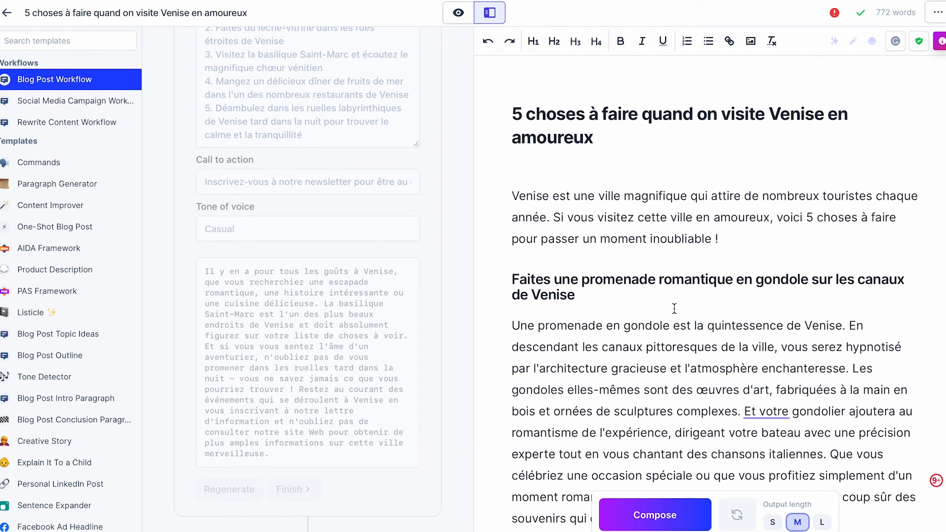
- Split the gondola paragraph in two, starting the new paragraph at "Et votre gondolier"
scroll(671, 335, "down", 2)
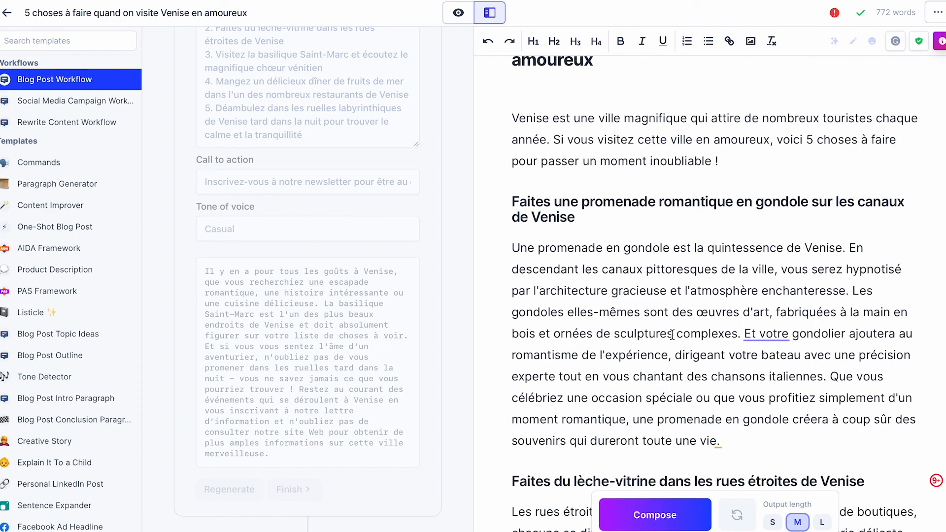
left_click(746, 334)
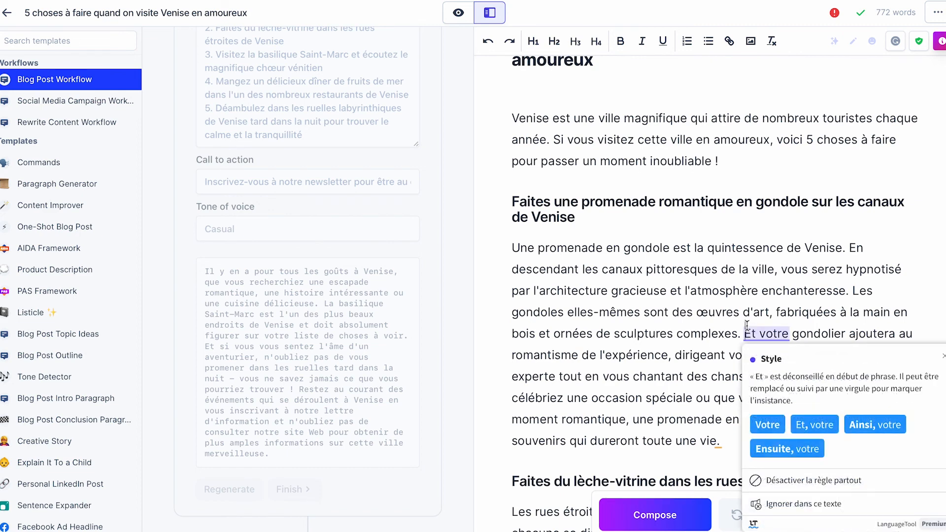
key("Return")
scroll(584, 344, "down", 1)
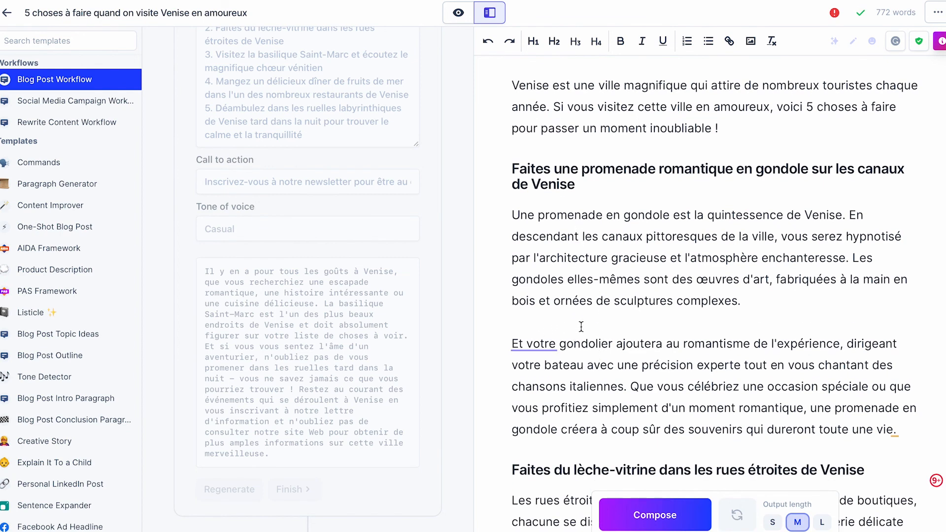
scroll(582, 327, "up", 2)
scroll(581, 326, "down", 12)
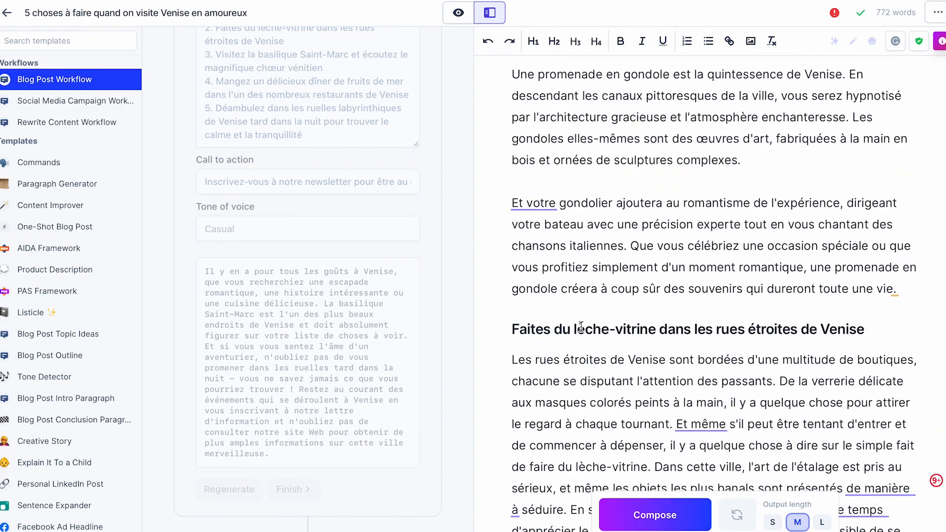
scroll(581, 327, "down", 12)
scroll(581, 326, "up", 14)
scroll(581, 326, "up", 10)
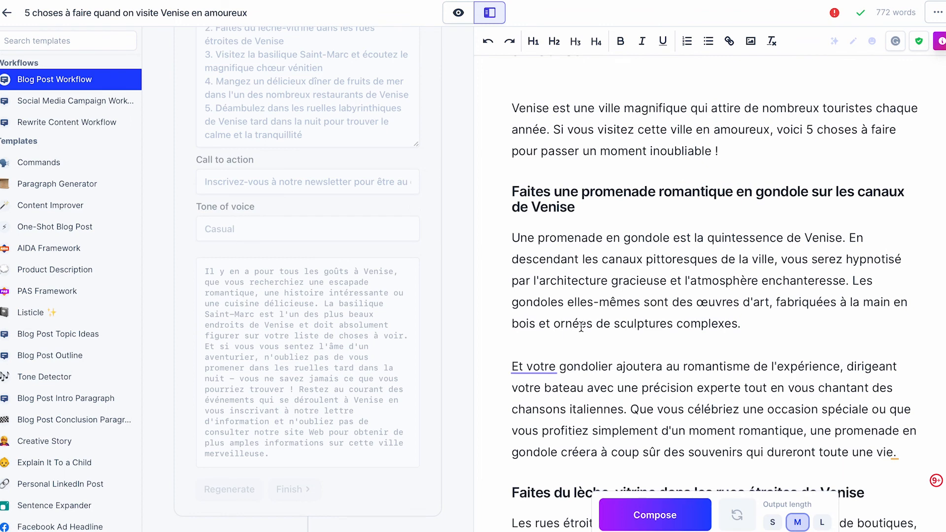